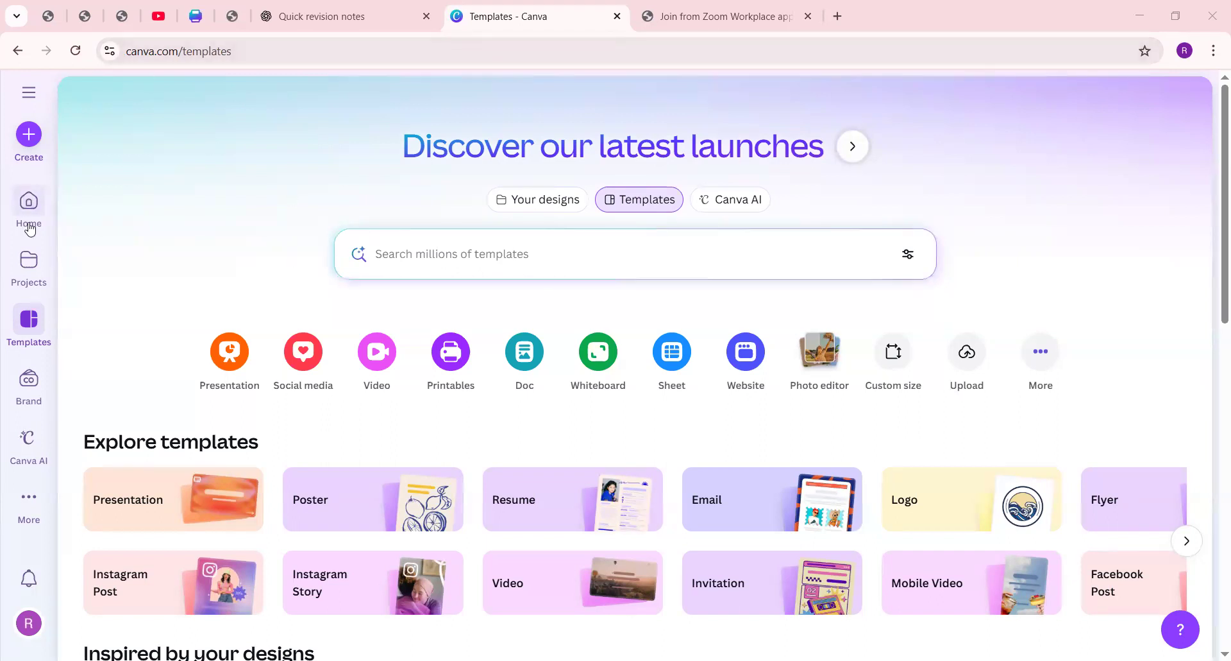
# Step: Search the template library for "resume for freshers"
pyautogui.click(457, 254)
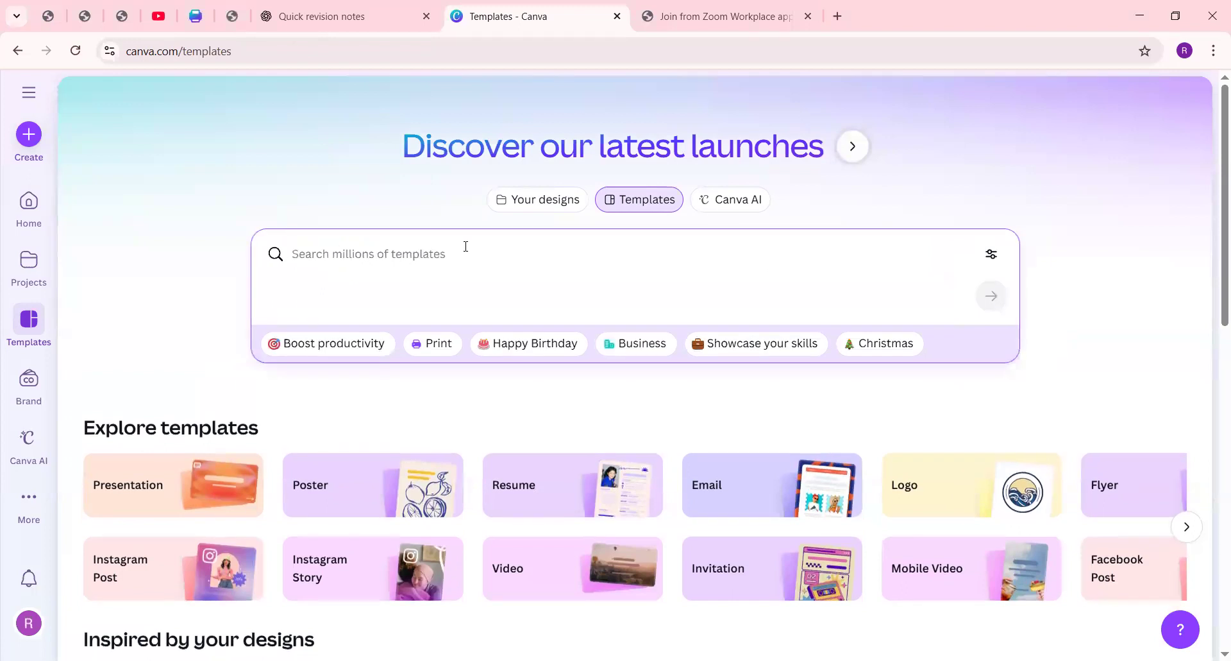
pyautogui.write('resume')
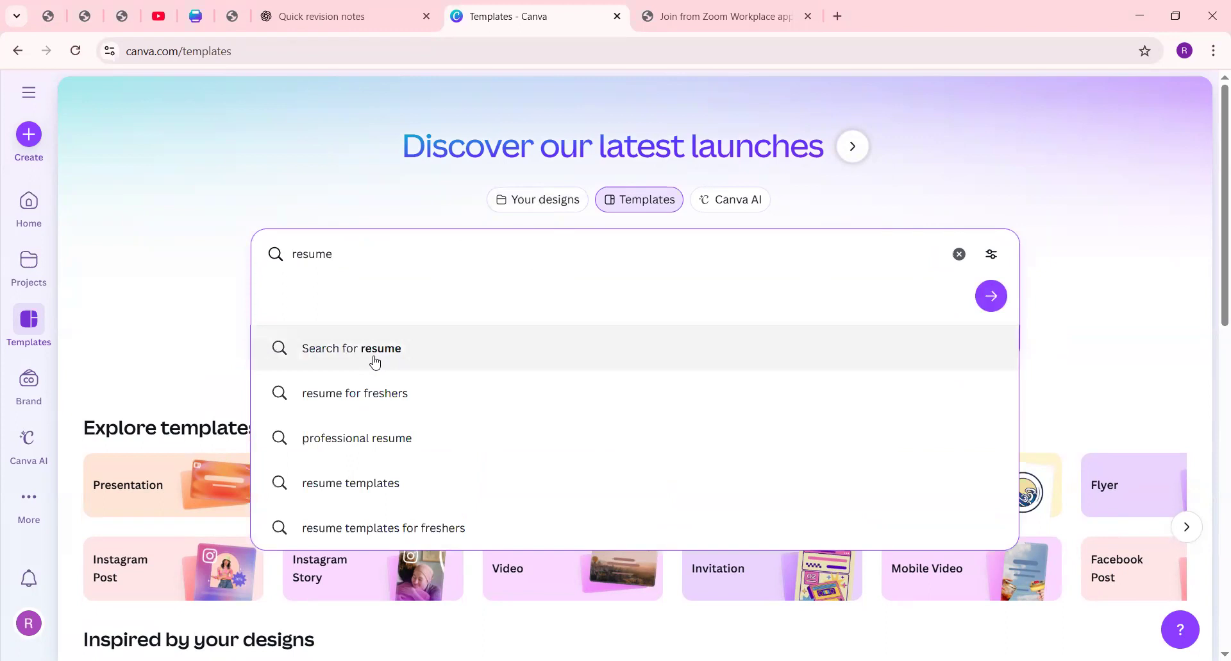
pyautogui.click(375, 358)
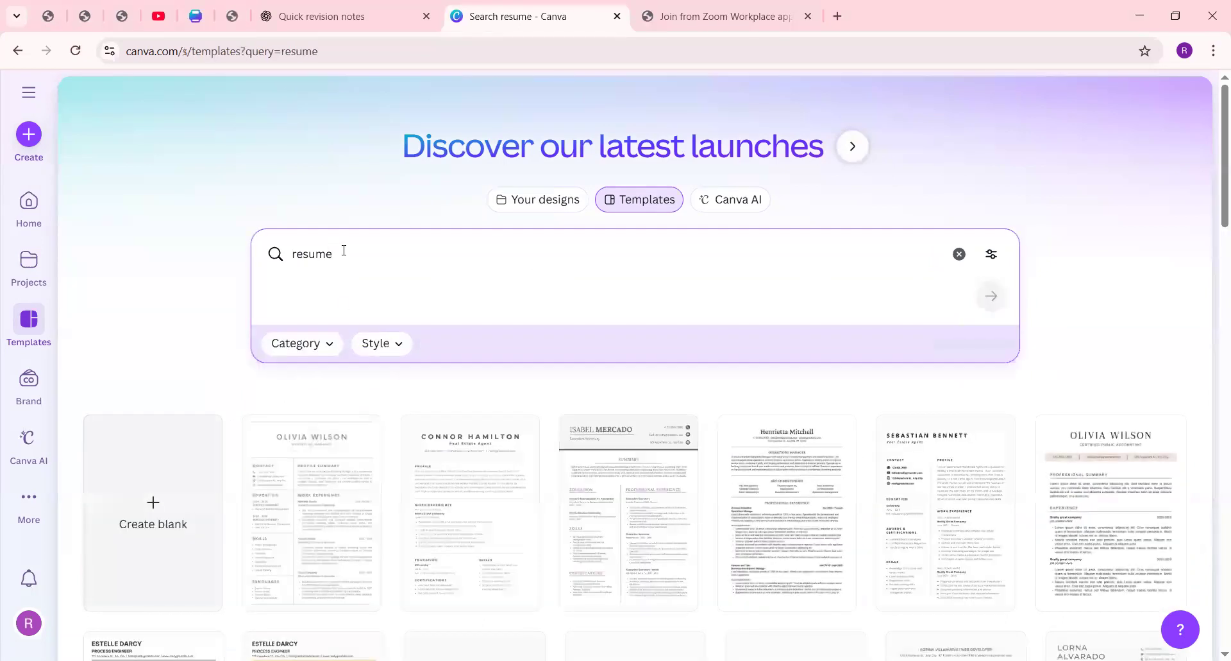
pyautogui.click(343, 251)
pyautogui.write('for fre')
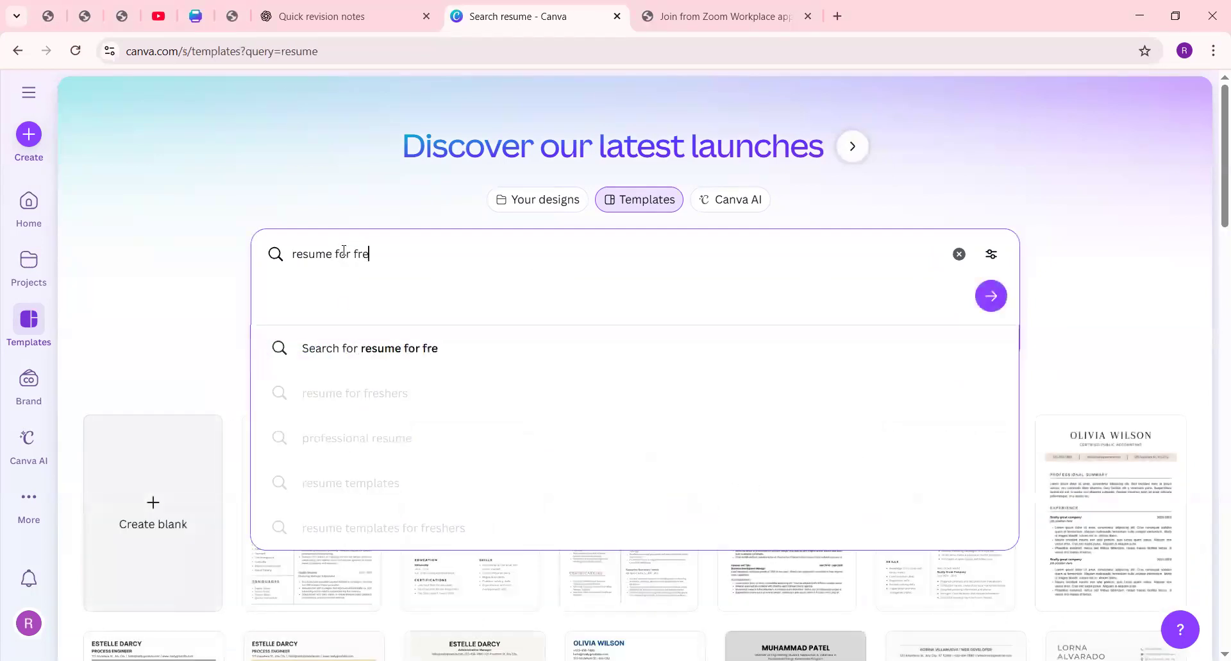
pyautogui.write('shers')
pyautogui.press('Return')
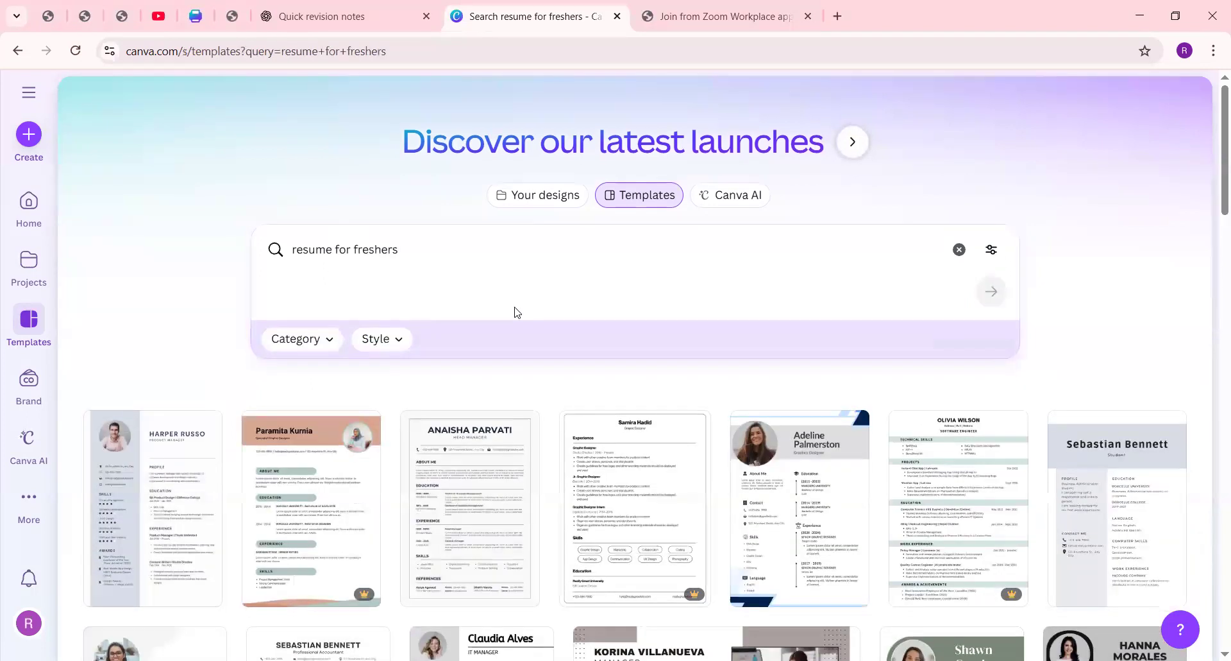
# Step: Look through the fresher resume templates and check what the crown badge on a template means
pyautogui.scroll(-2, 515, 311)
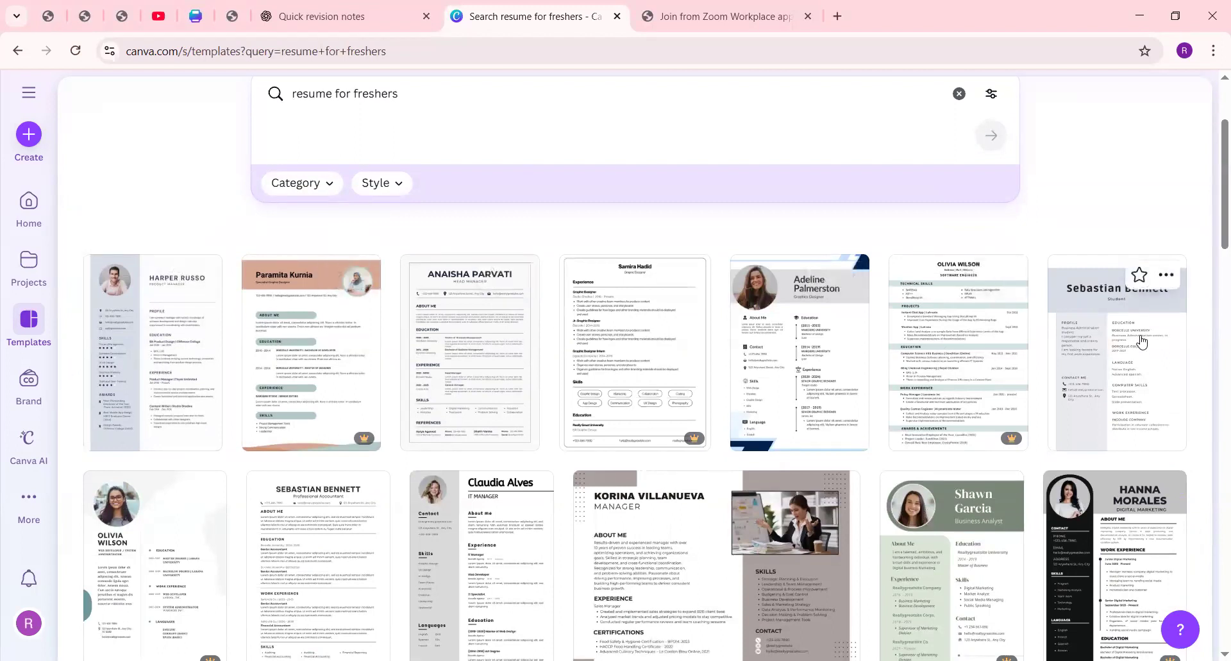
pyautogui.scroll(-1, 1144, 343)
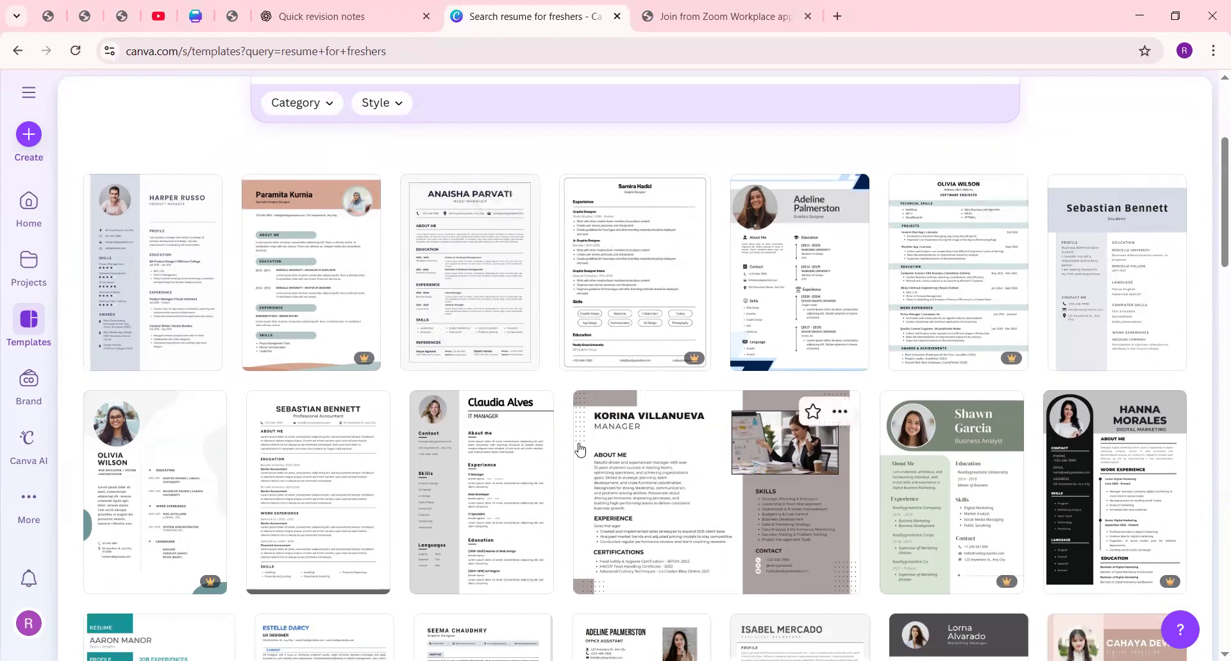
pyautogui.scroll(-3, 699, 385)
pyautogui.scroll(2, 693, 321)
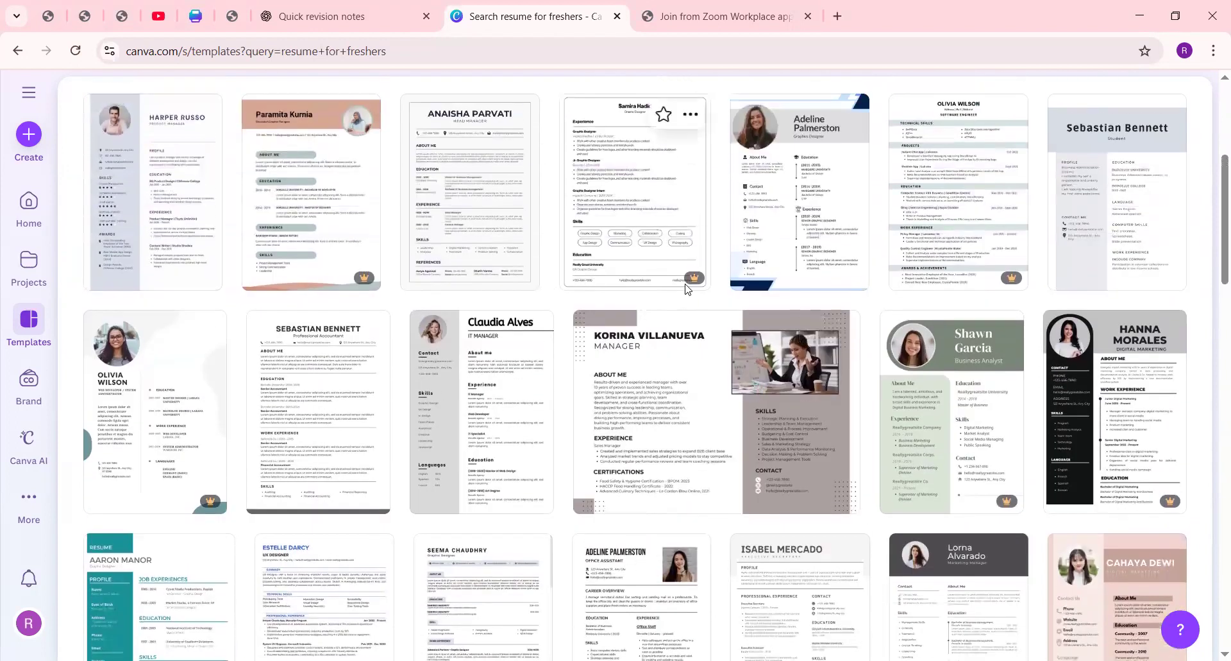
pyautogui.moveTo(694, 280)
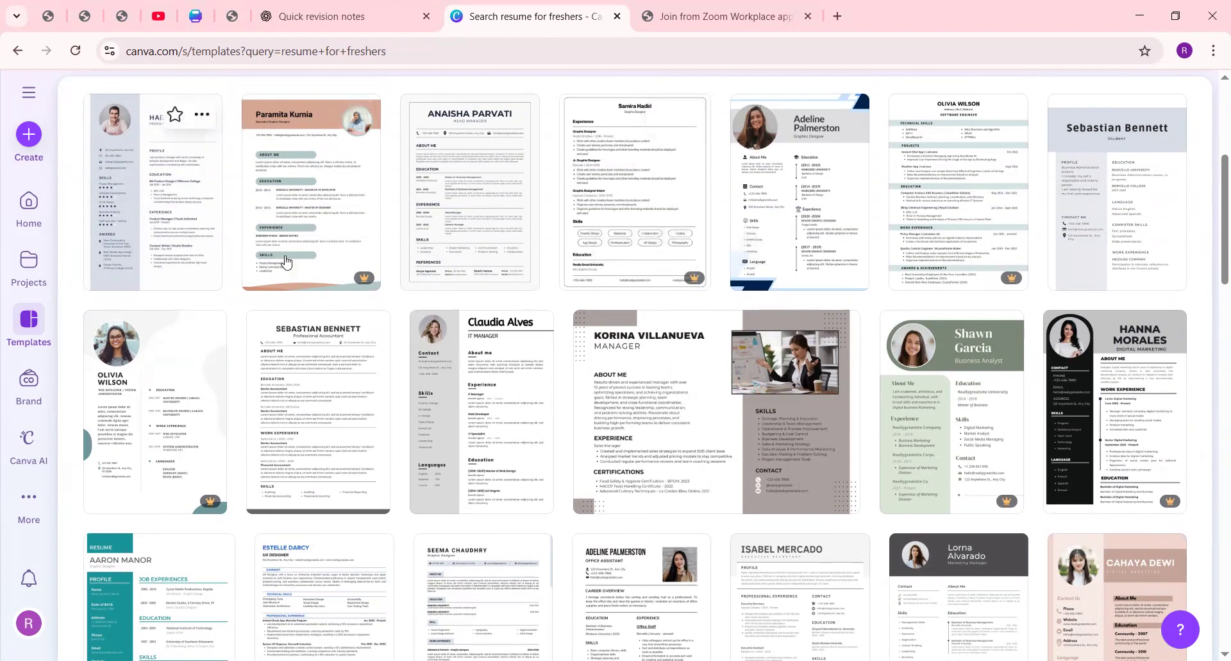
pyautogui.moveTo(365, 280)
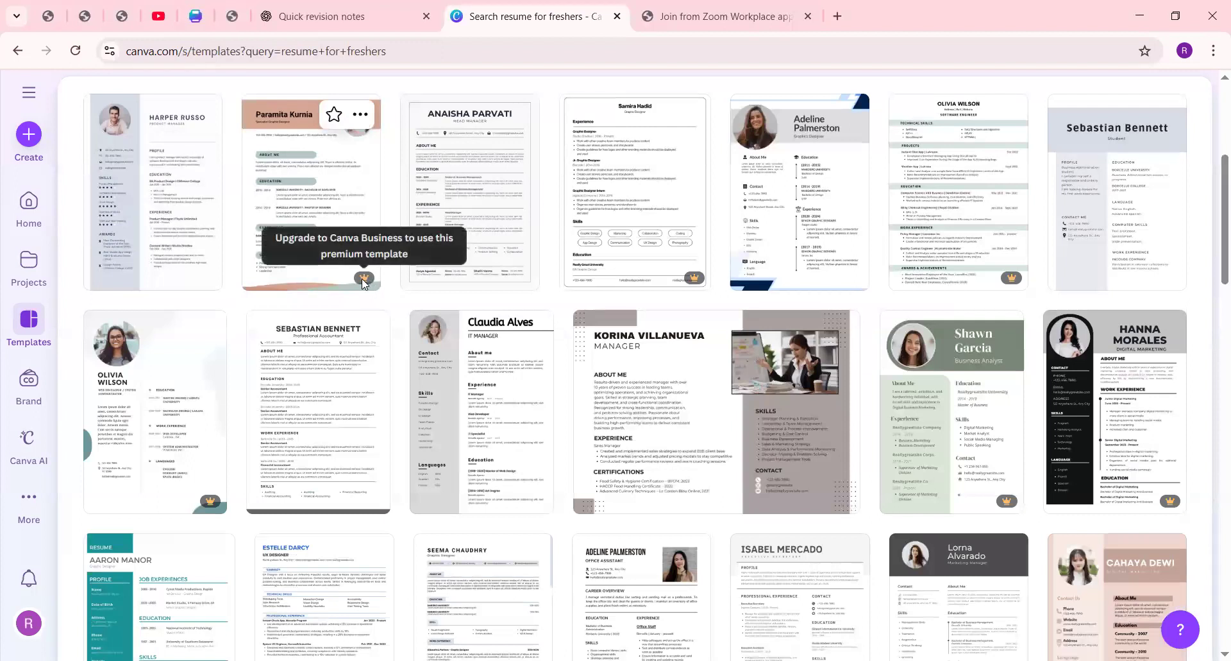
pyautogui.scroll(-9, 688, 483)
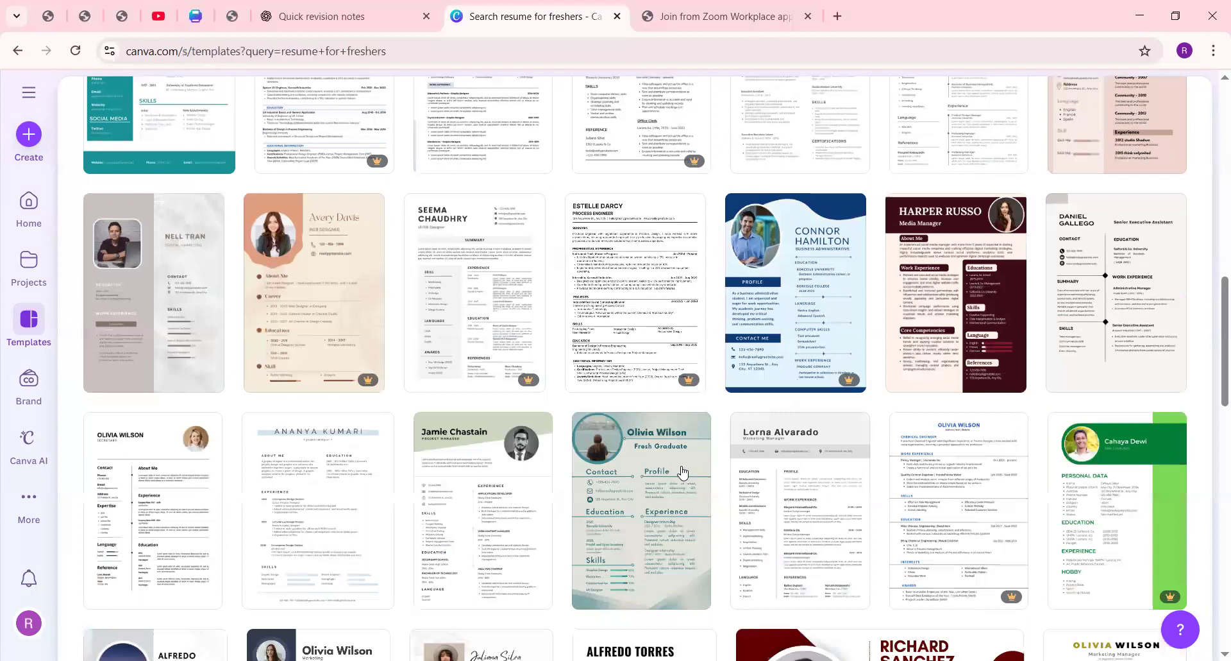
pyautogui.scroll(10, 679, 473)
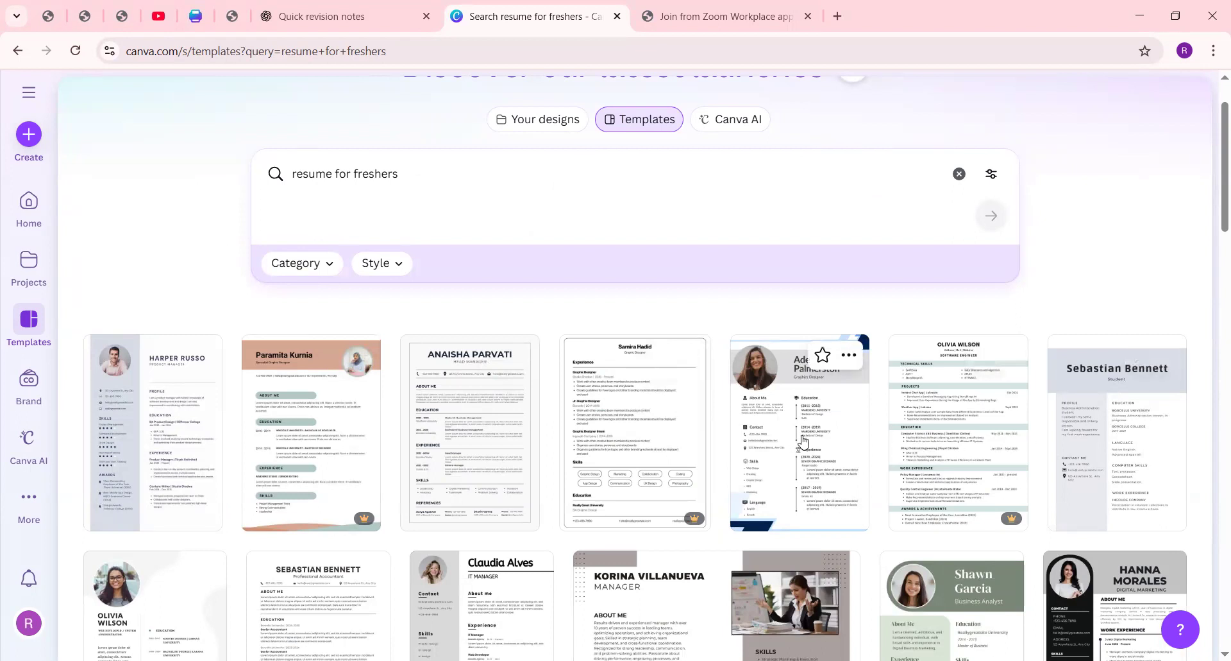
# Step: Open the free "Modern Minimalist Professional CV Resume" template for customising in the editor
pyautogui.click(803, 440)
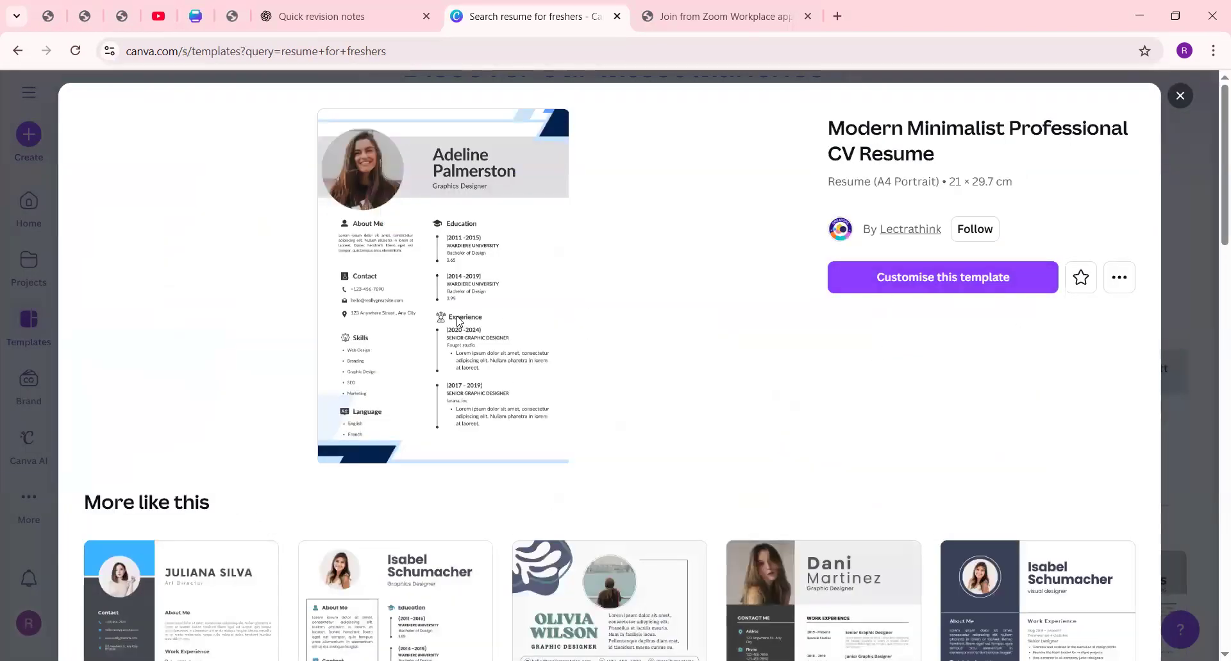
pyautogui.click(944, 282)
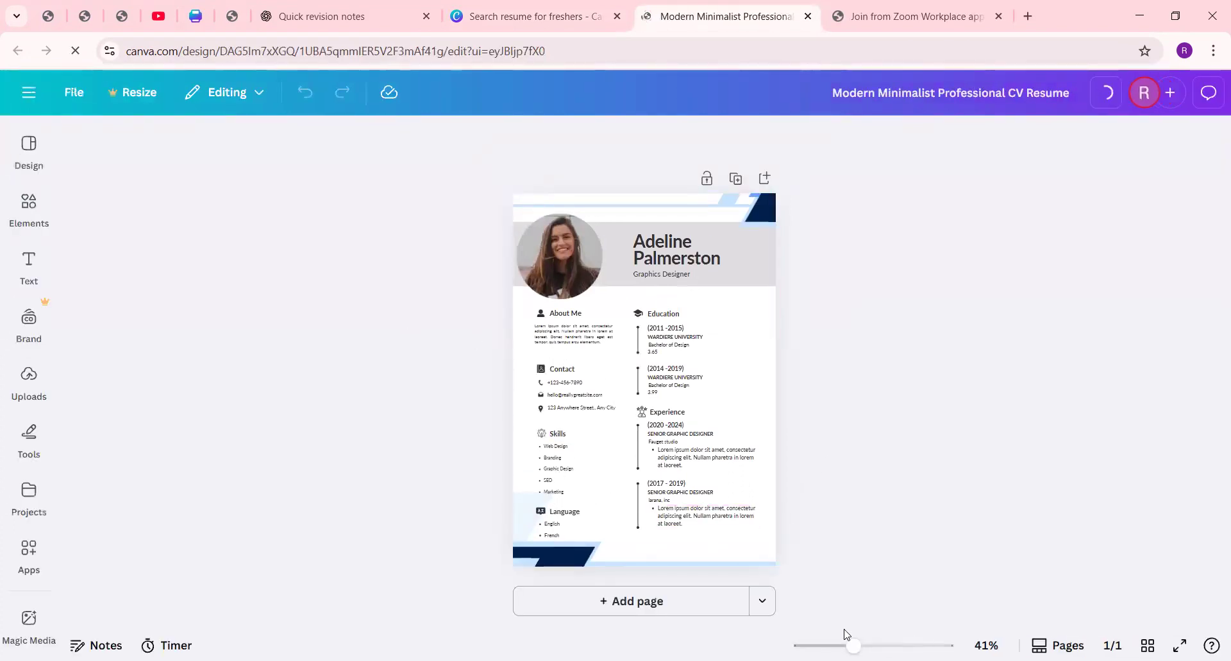
pyautogui.moveTo(854, 644)
pyautogui.mouseDown()
pyautogui.moveTo(913, 645)
pyautogui.moveTo(847, 645)
pyautogui.moveTo(874, 645)
pyautogui.mouseUp()
pyautogui.scroll(3, 678, 359)
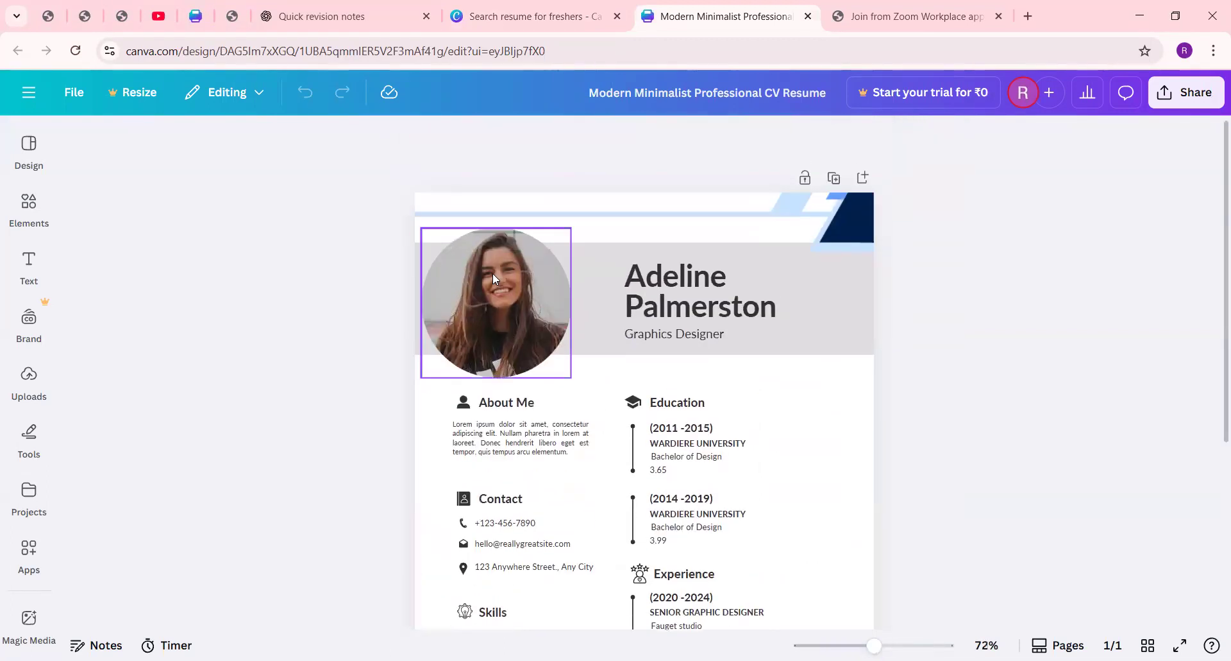
pyautogui.click(492, 272)
pyautogui.rightClick(495, 298)
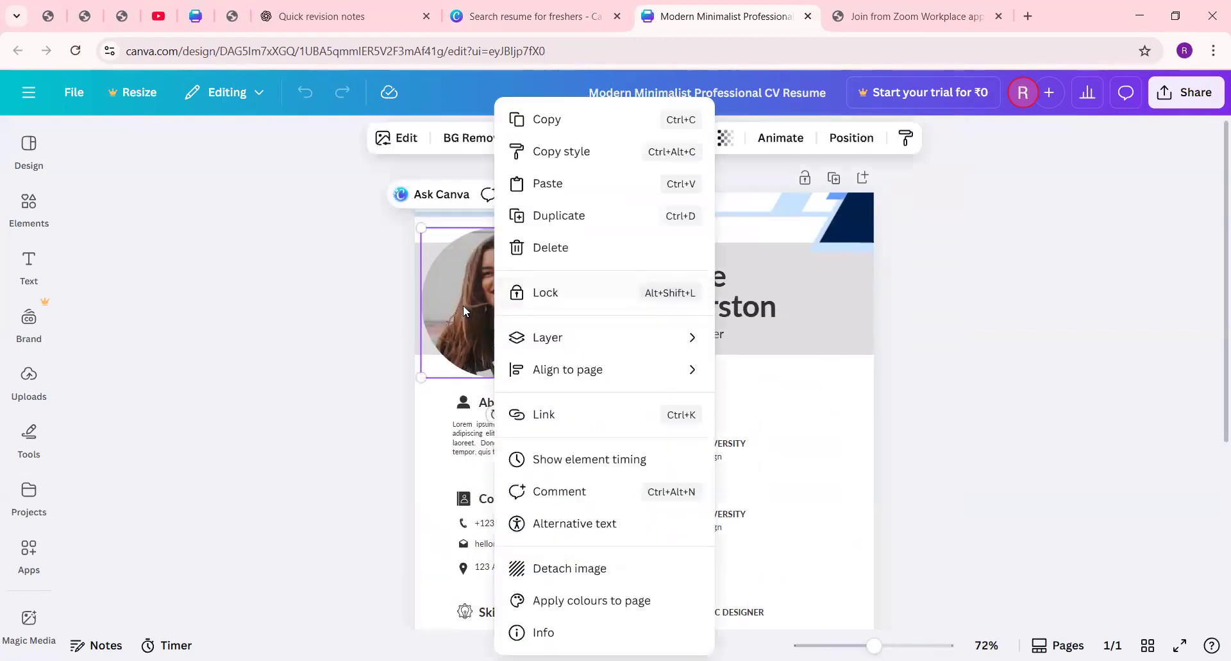
pyautogui.click(463, 305)
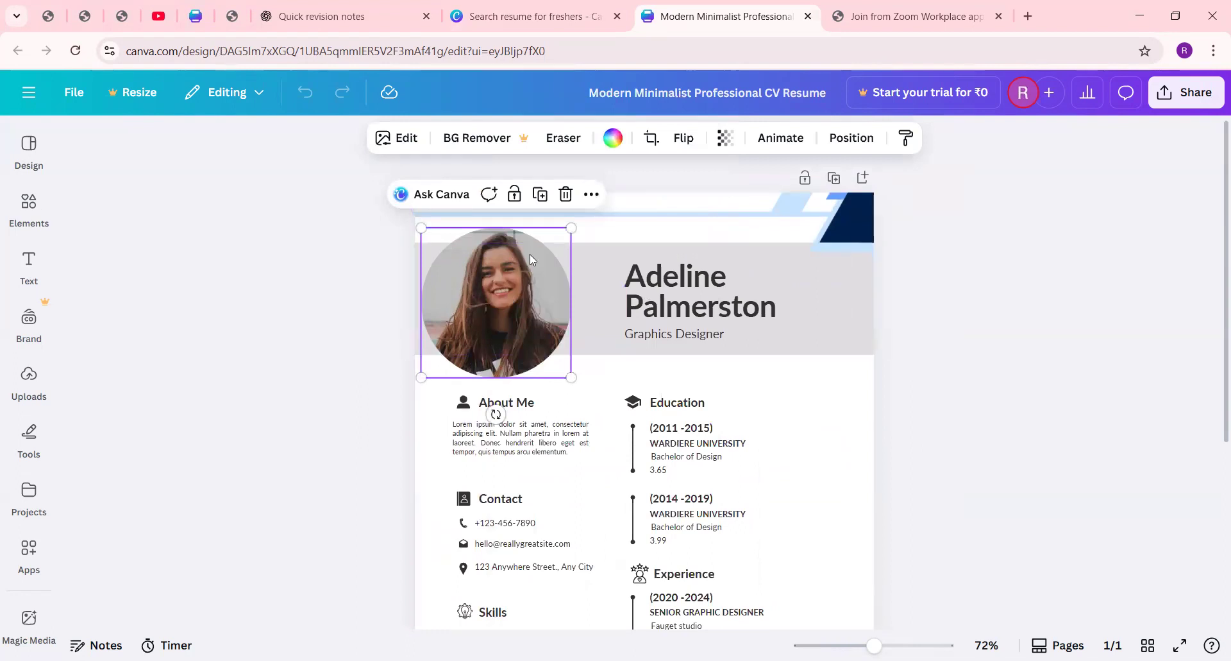
pyautogui.rightClick(505, 286)
pyautogui.click(458, 292)
pyautogui.rightClick(458, 291)
pyautogui.click(448, 299)
# Step: Replace the placeholder name in the resume header with the candidate's name in capitals
pyautogui.click(758, 302)
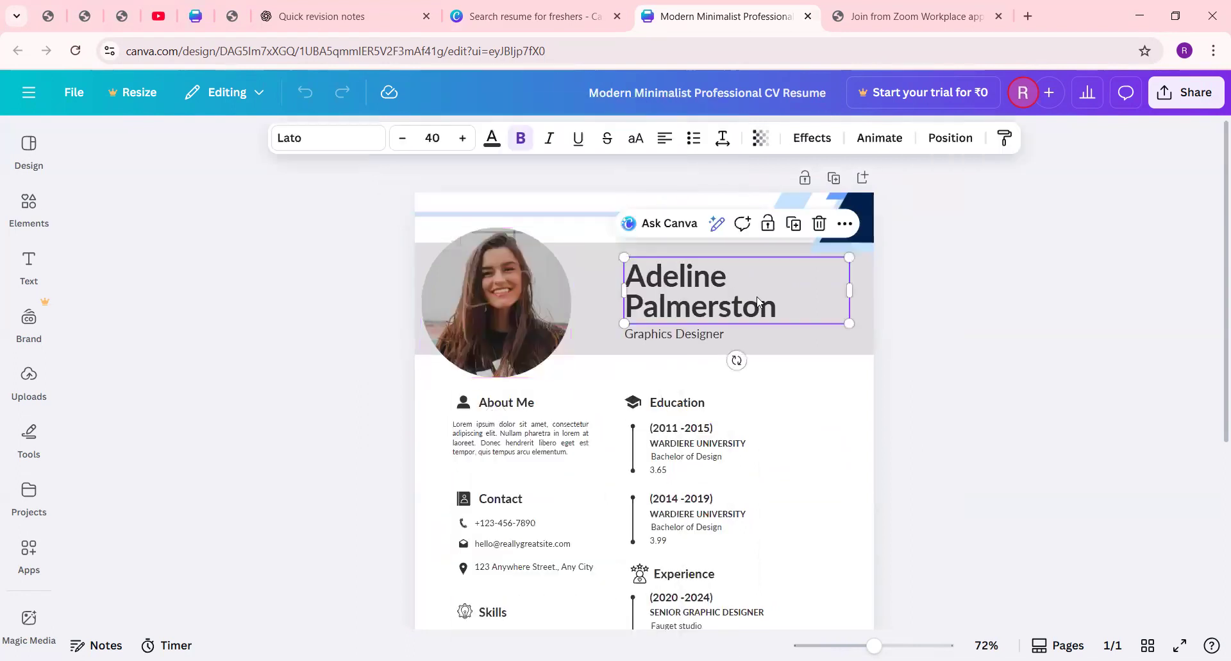
pyautogui.doubleClick(680, 276)
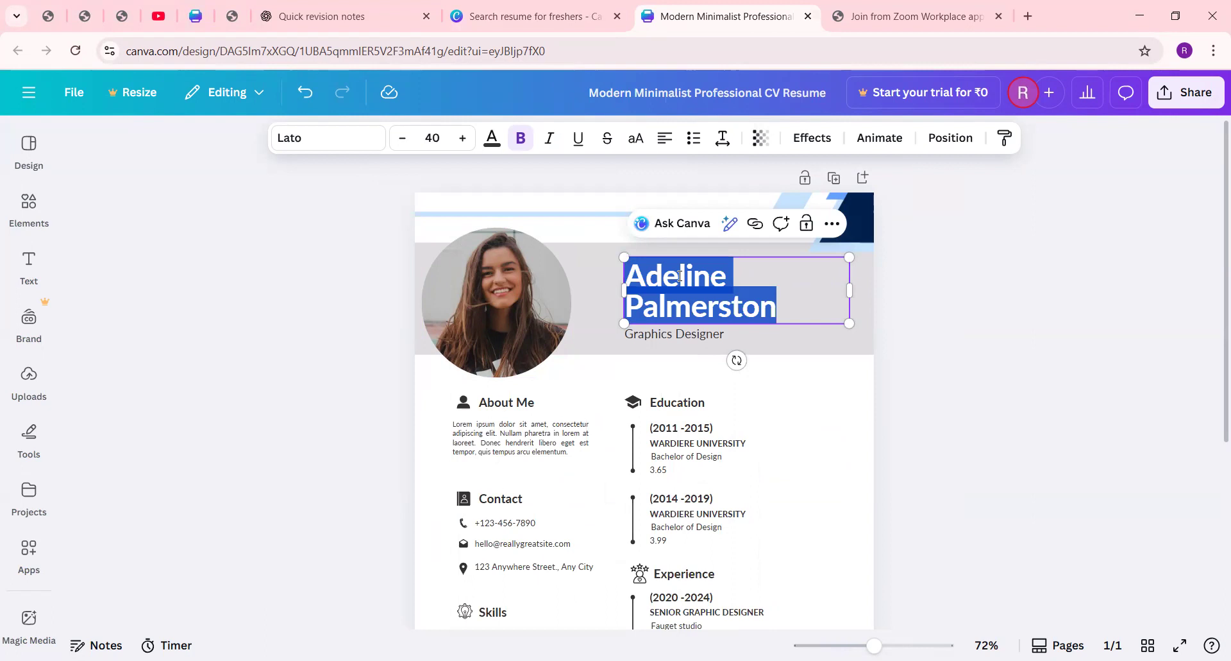
pyautogui.press('BackSpace')
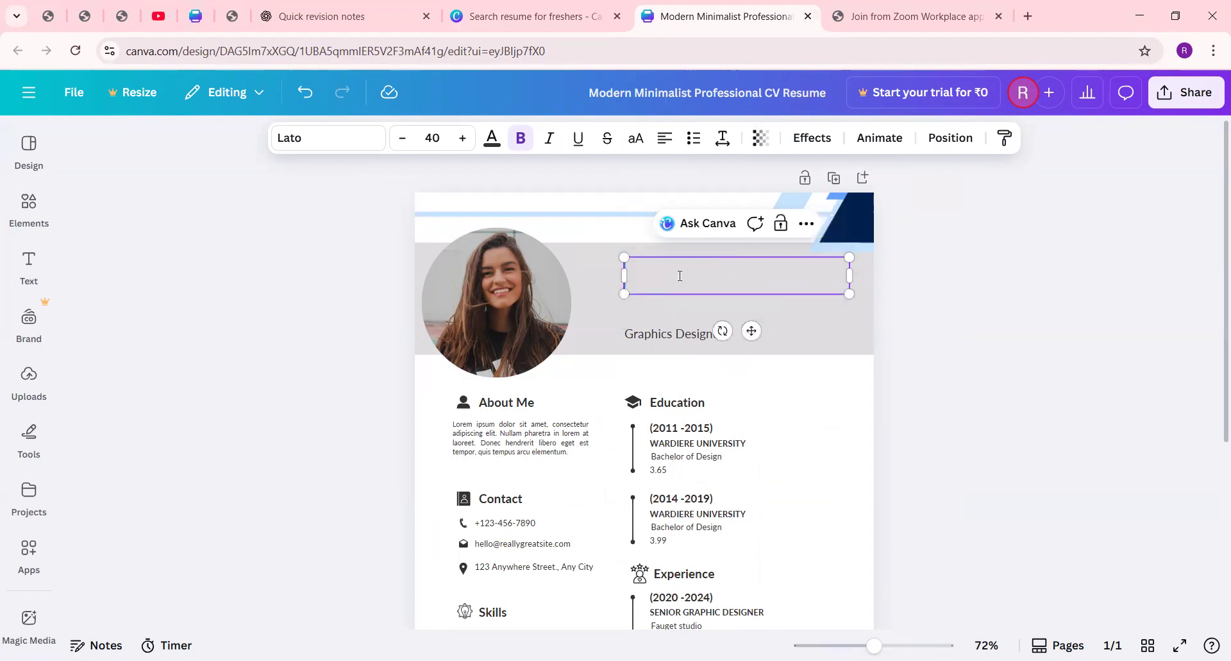
pyautogui.write('S')
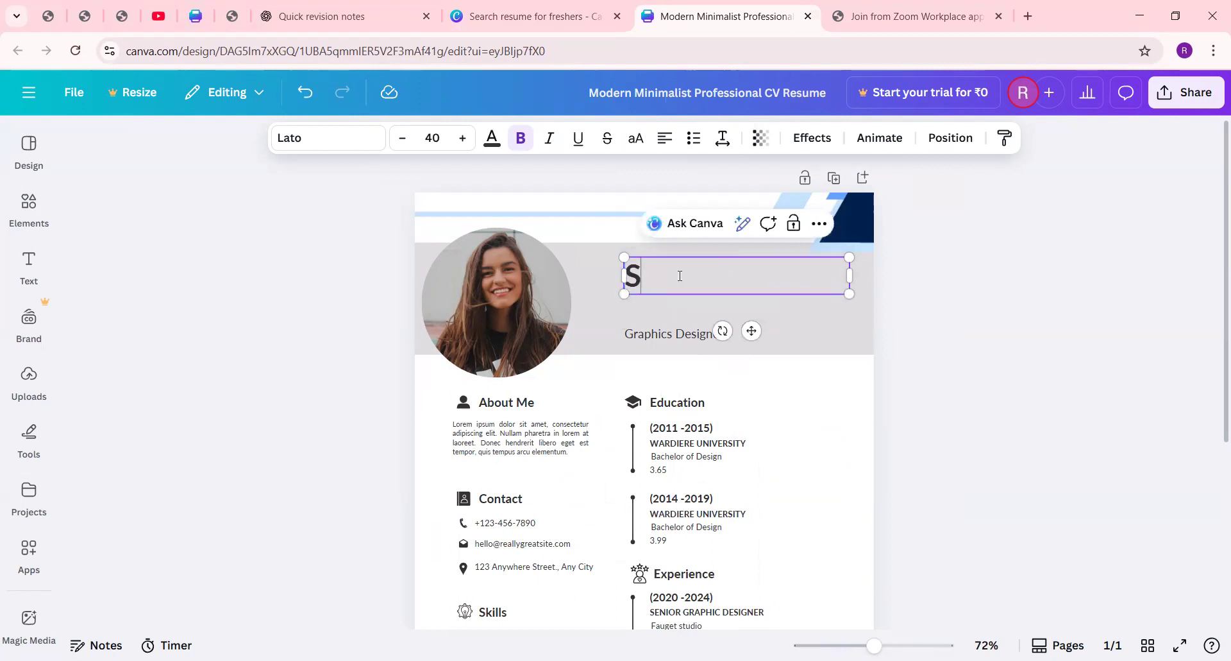
pyautogui.press('BackSpace')
pyautogui.write('DIYA')
pyautogui.click(671, 315)
# Step: Replace the "Graphics Designer" job title under the name with "STUDENT"
pyautogui.click(644, 330)
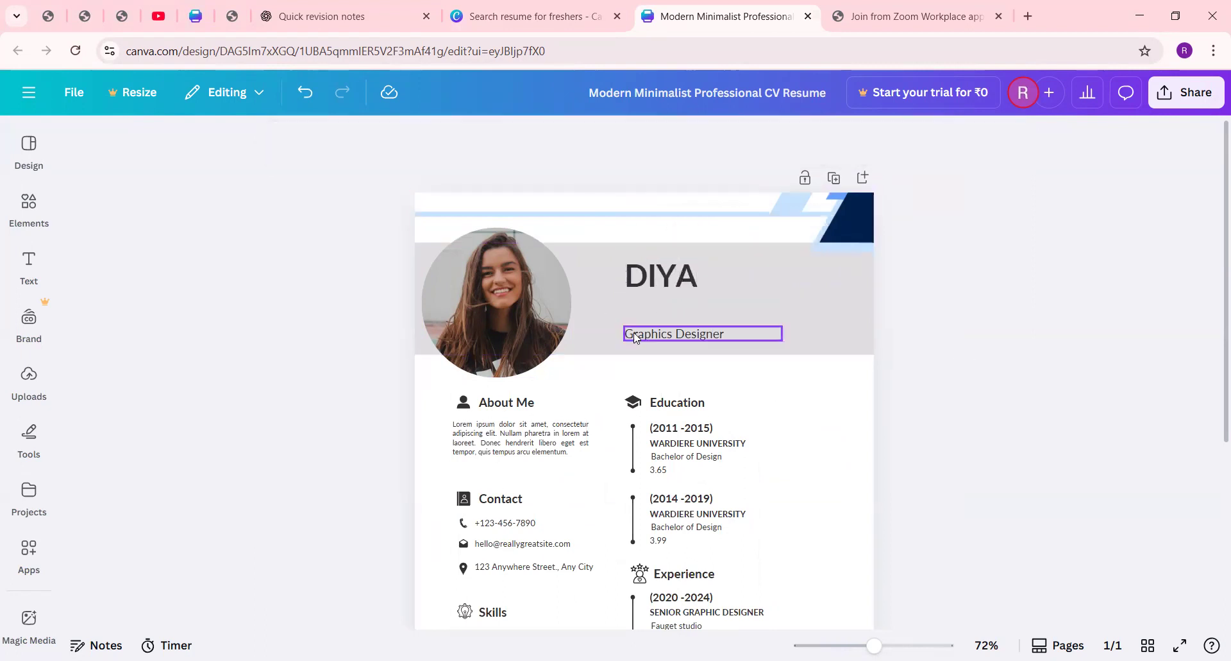
pyautogui.click(645, 330)
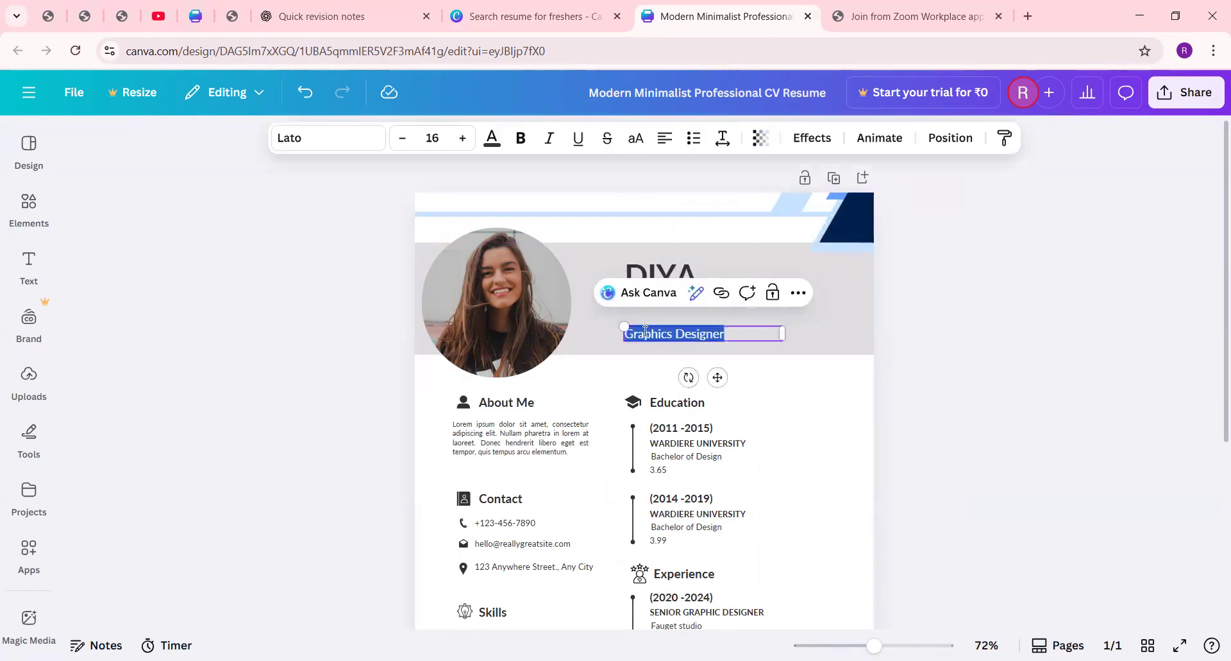
pyautogui.write('STUDENT')
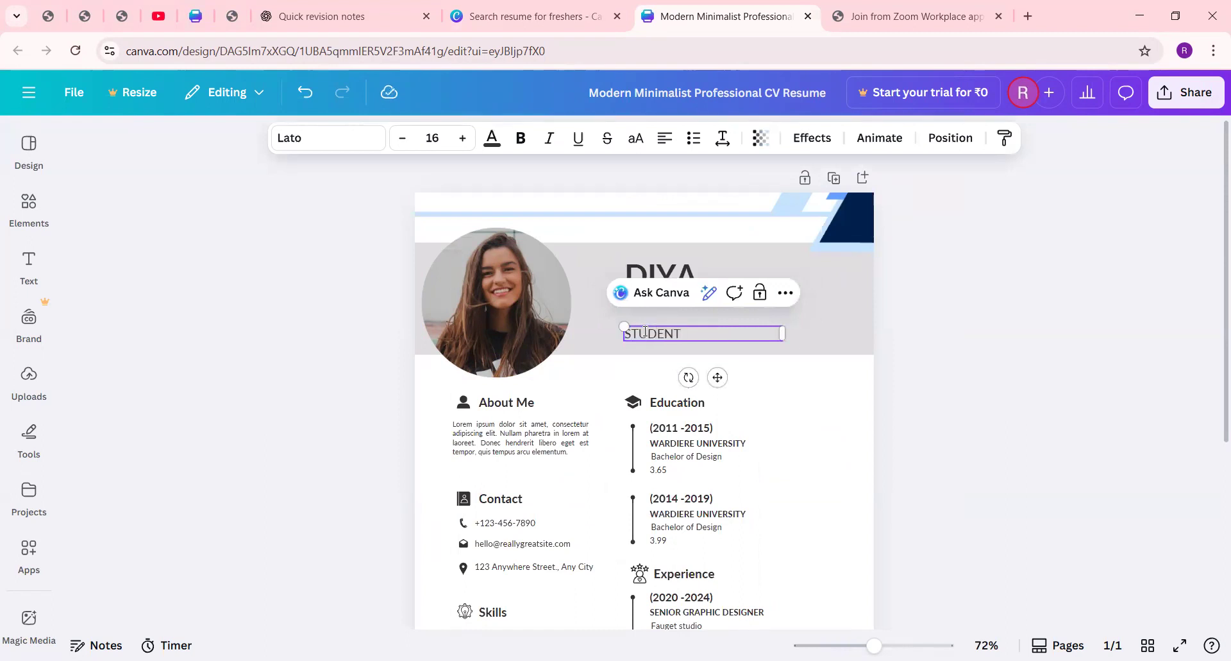
pyautogui.click(1014, 404)
# Step: Extend the subtitle under the name to read "STUDENT AT CMR COLLEGE"
pyautogui.scroll(-3, 643, 382)
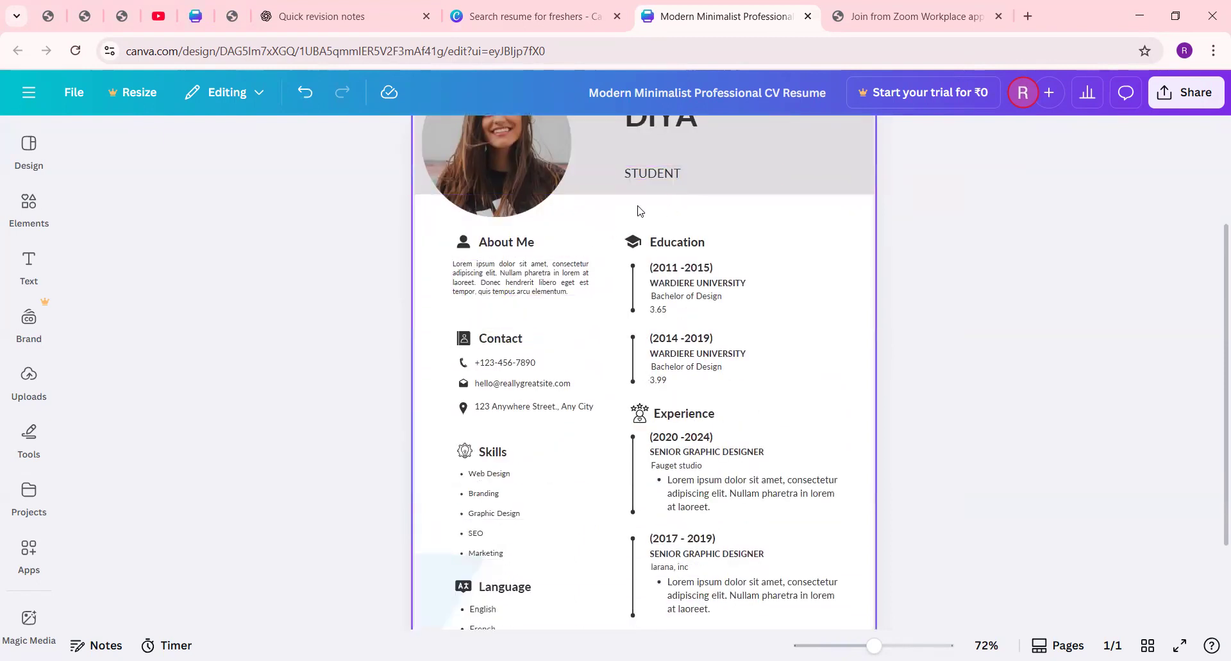
pyautogui.click(683, 169)
pyautogui.doubleClick(683, 169)
pyautogui.click(683, 171)
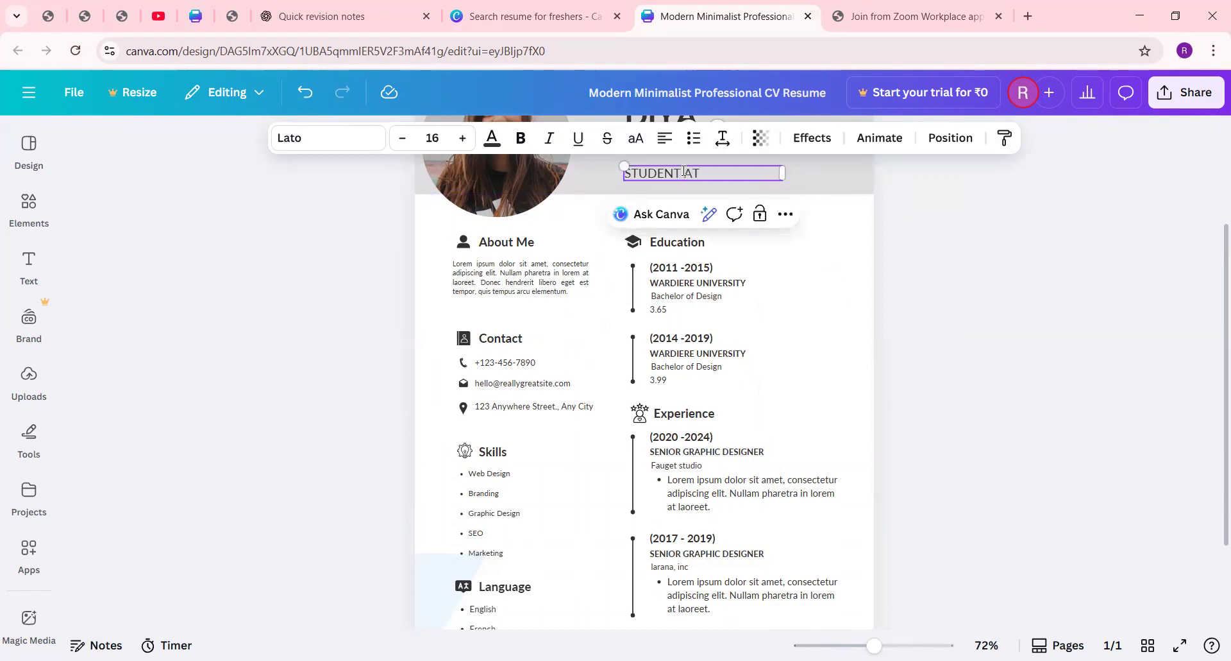
pyautogui.write('AT CMR COLLEGE')
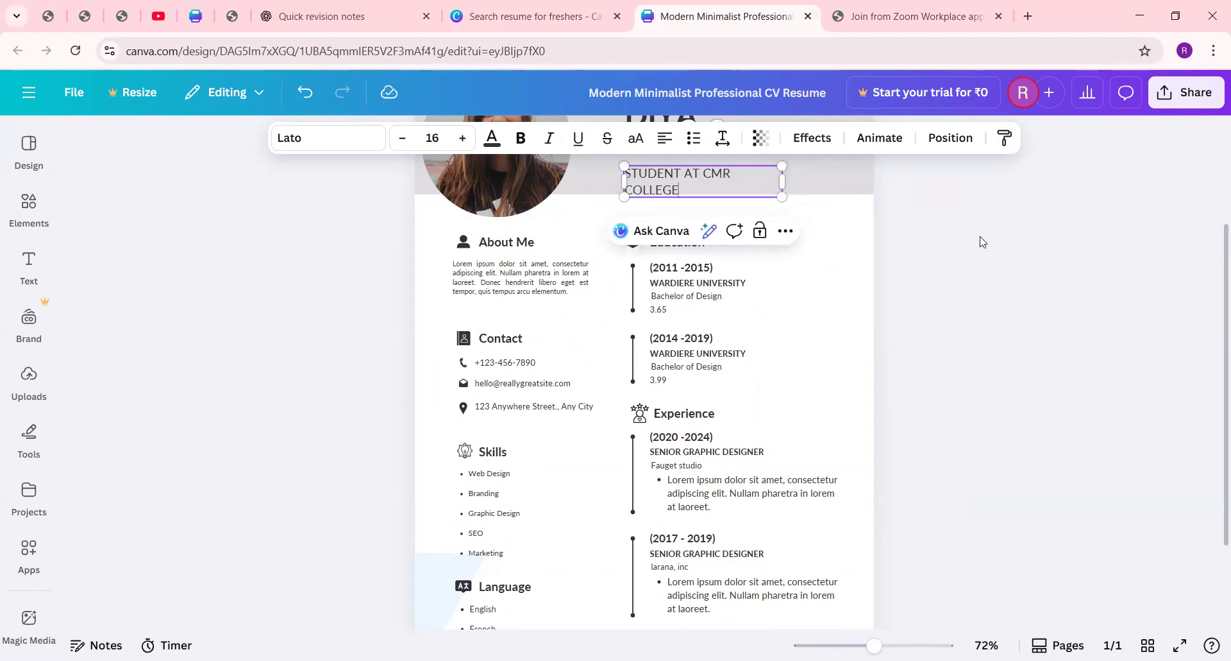
pyautogui.click(971, 241)
# Step: Delete the portrait photo from the circular frame in the resume header, keeping the empty frame
pyautogui.scroll(3, 705, 301)
pyautogui.click(435, 313)
pyautogui.doubleClick(475, 297)
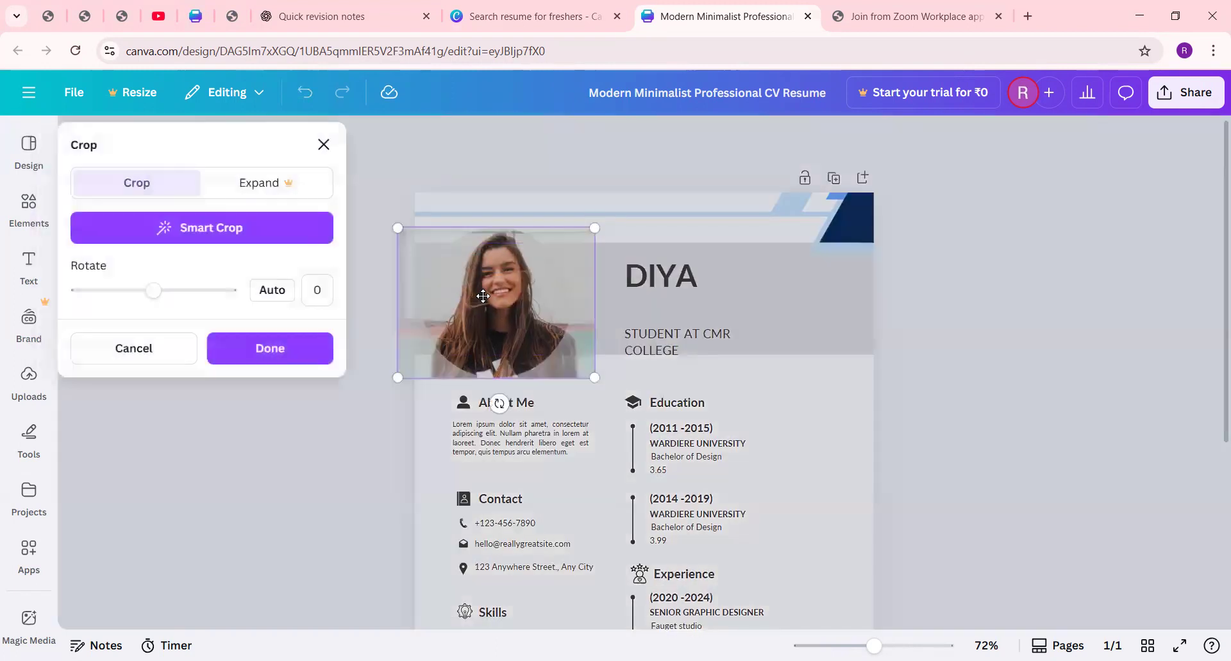
pyautogui.click(1080, 297)
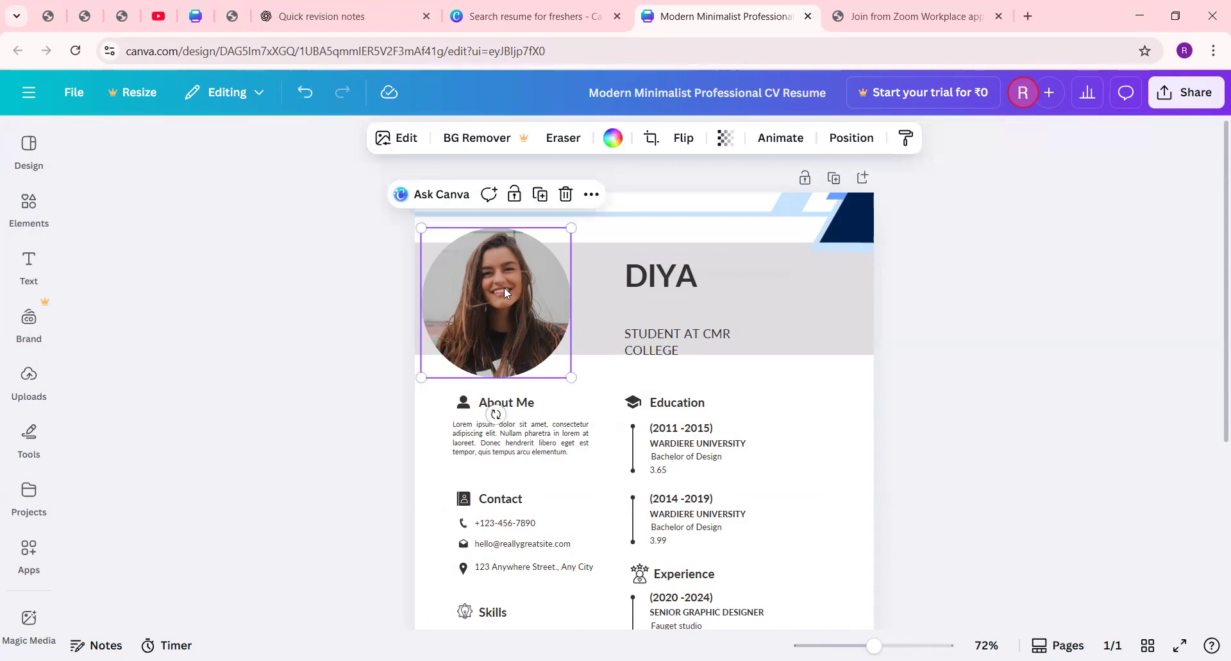
pyautogui.press('Delete')
pyautogui.click(1183, 289)
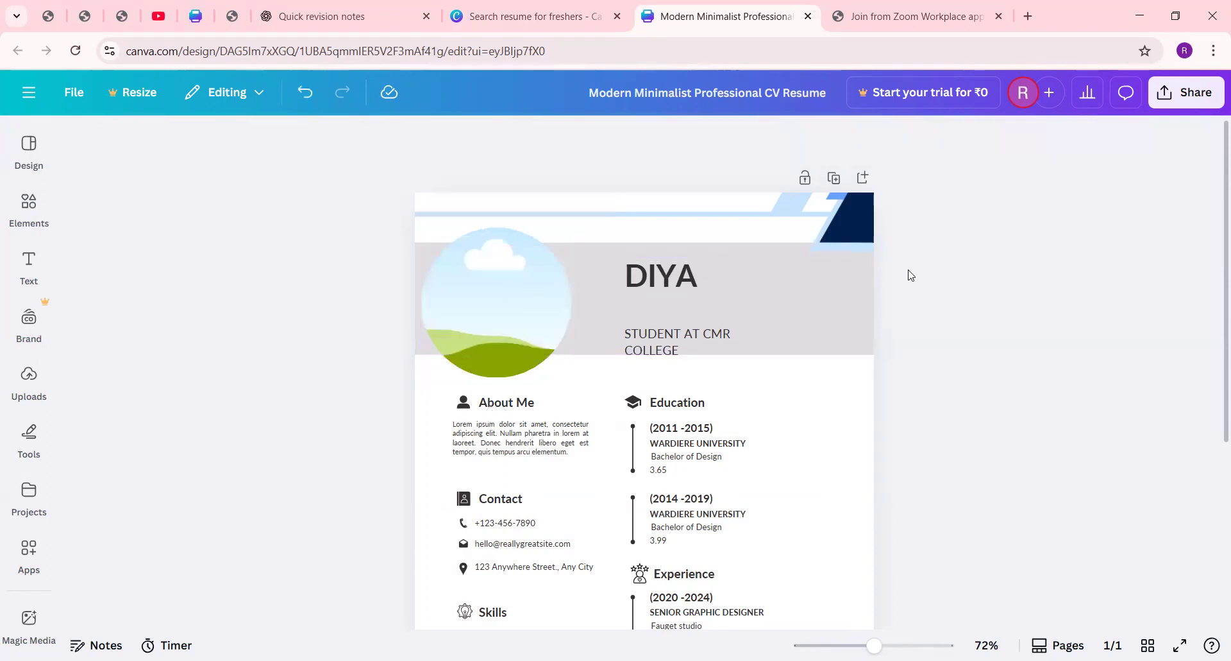
pyautogui.rightClick(470, 265)
pyautogui.click(330, 297)
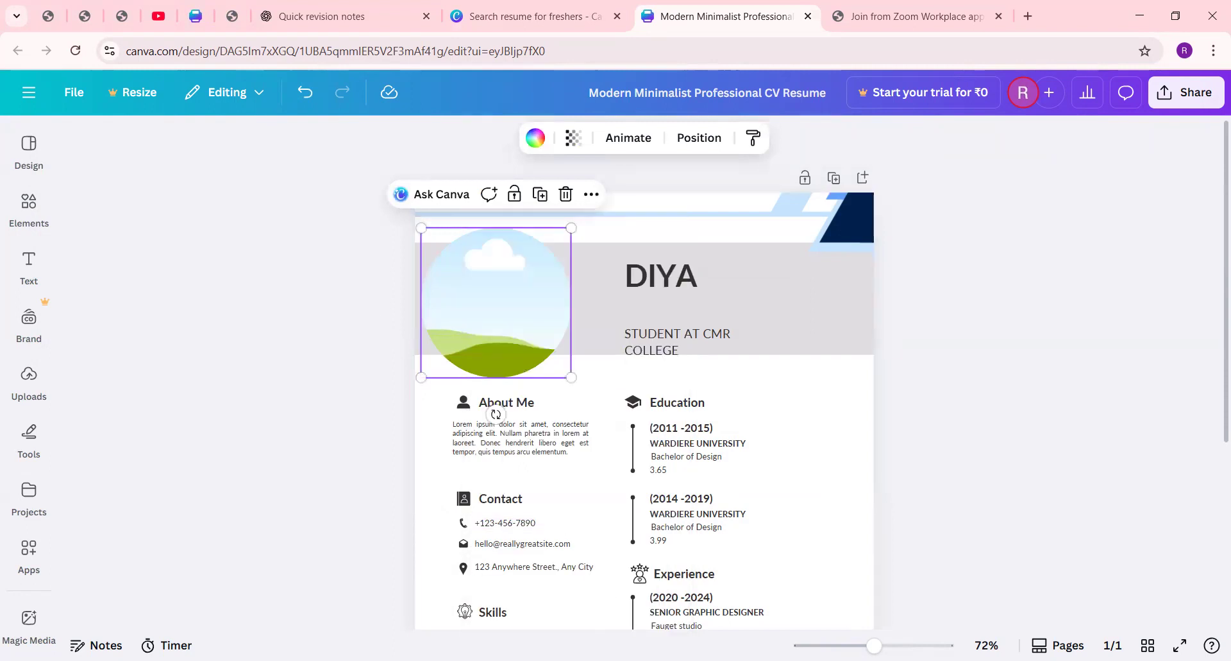
# Step: Search Google for "girl image" in a new browser tab and preview the Dreamstime photo result
pyautogui.hotkey('ctrl', 't')
pyautogui.write('GIRL IMAG')
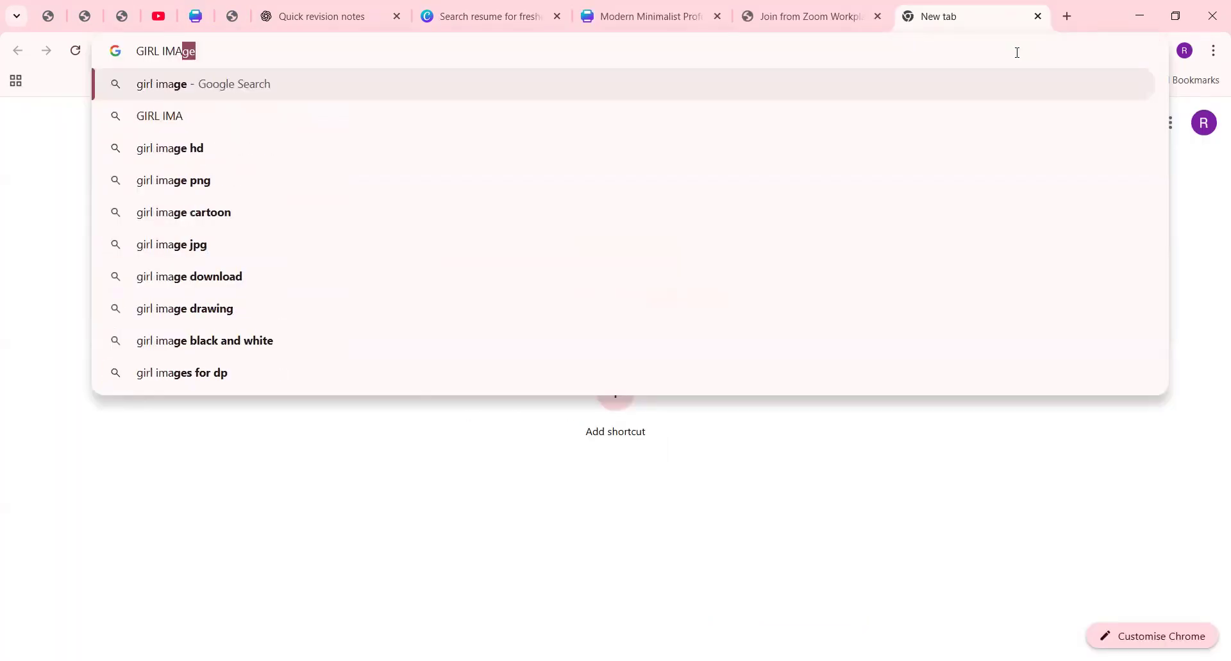
pyautogui.press('Return')
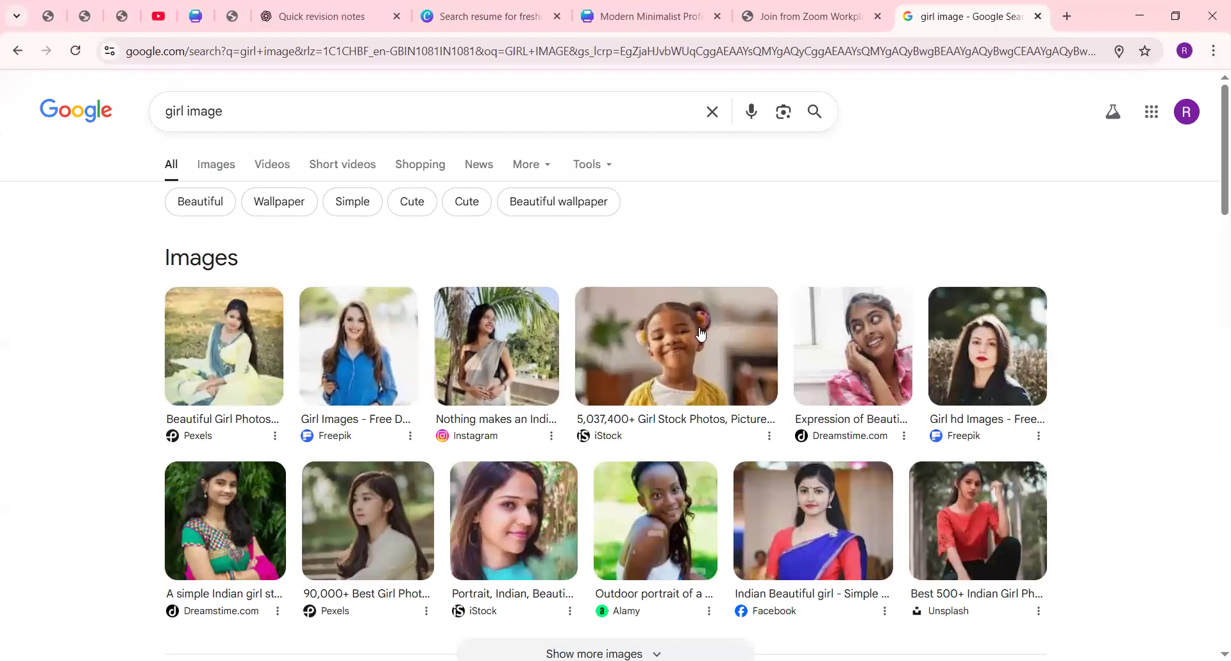
pyautogui.click(881, 366)
pyautogui.click(1182, 243)
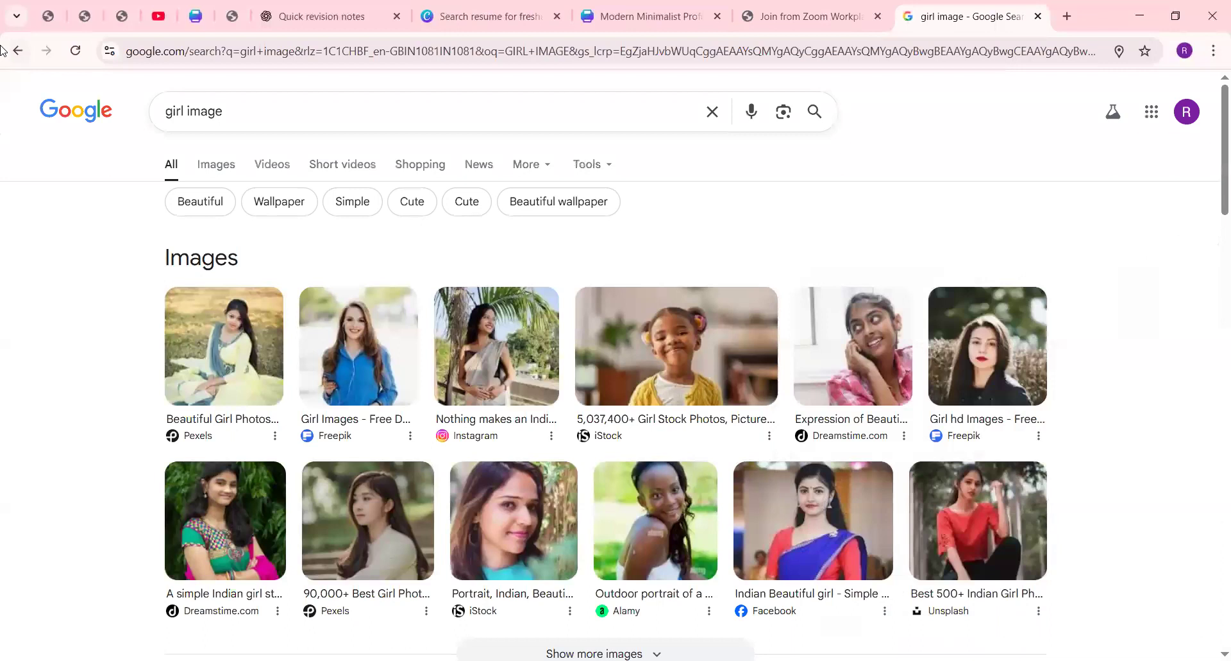
# Step: Refine the Google search to "girl image ANIMATED"
pyautogui.click(17, 50)
pyautogui.click(232, 111)
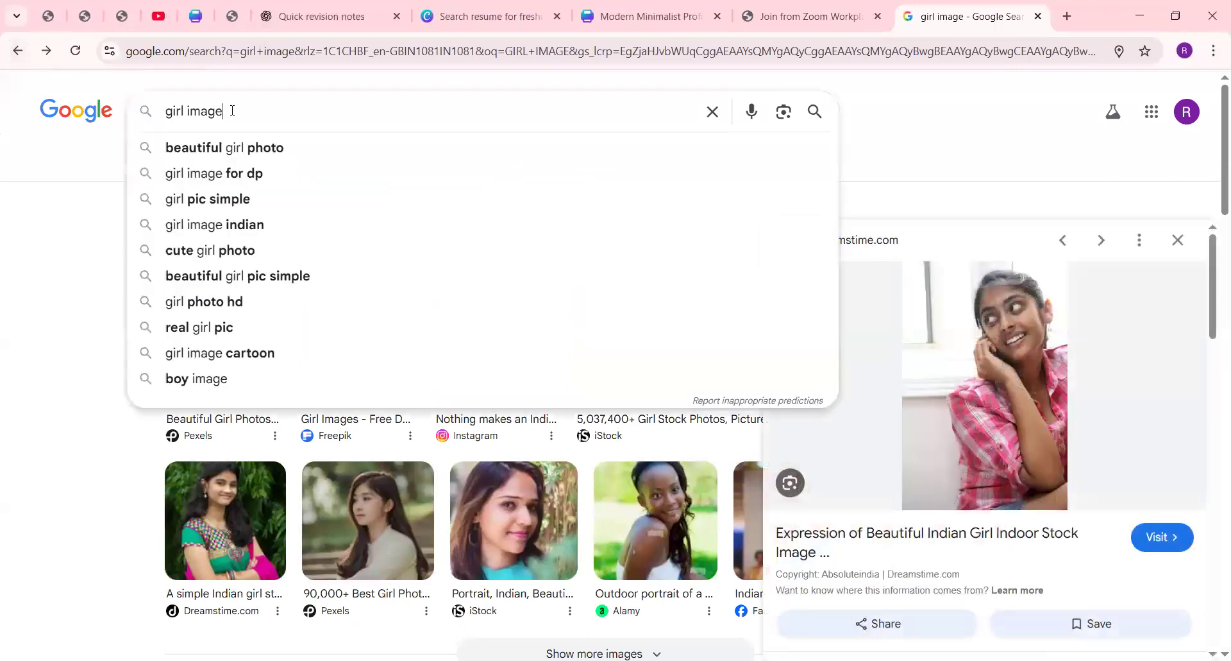
pyautogui.write('ANIMATED')
pyautogui.press('Return')
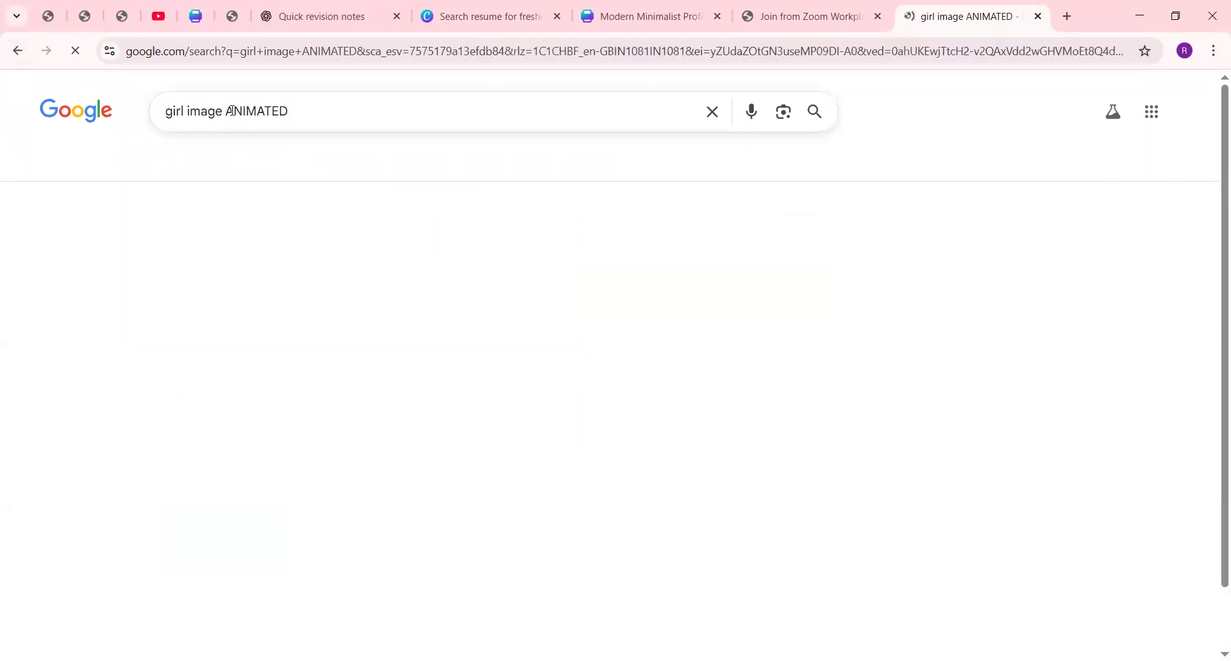
# Step: Preview the Rawpixel waving cartoon girl from the image results and capture the picture with a screen snip
pyautogui.click(215, 360)
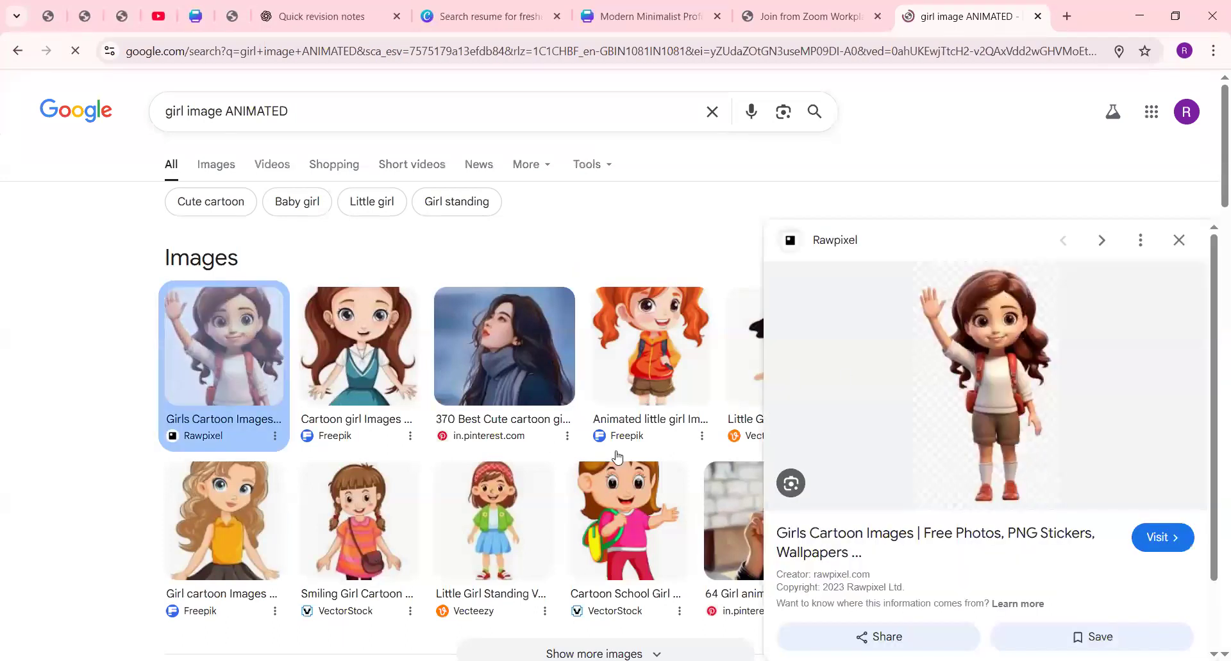
pyautogui.press('super+shift+s')
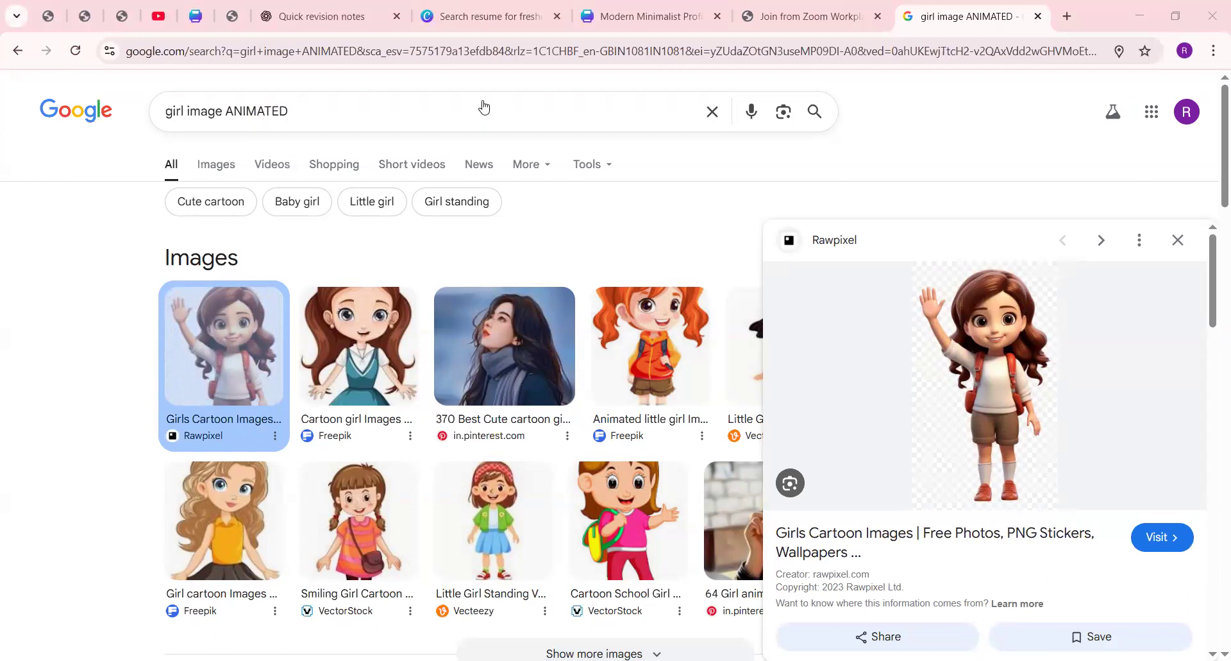
pyautogui.click(1202, 14)
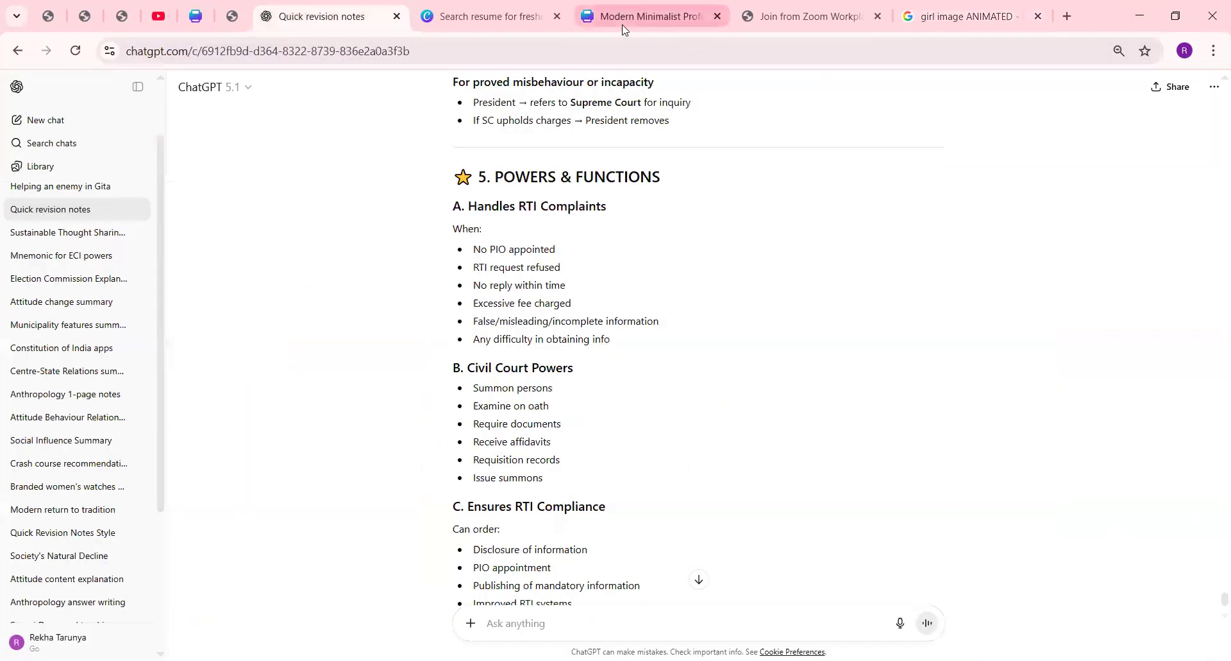
# Step: Switch back to the Canva resume, paste the captured cartoon girl image and place it inside the empty circular header frame
pyautogui.click(622, 24)
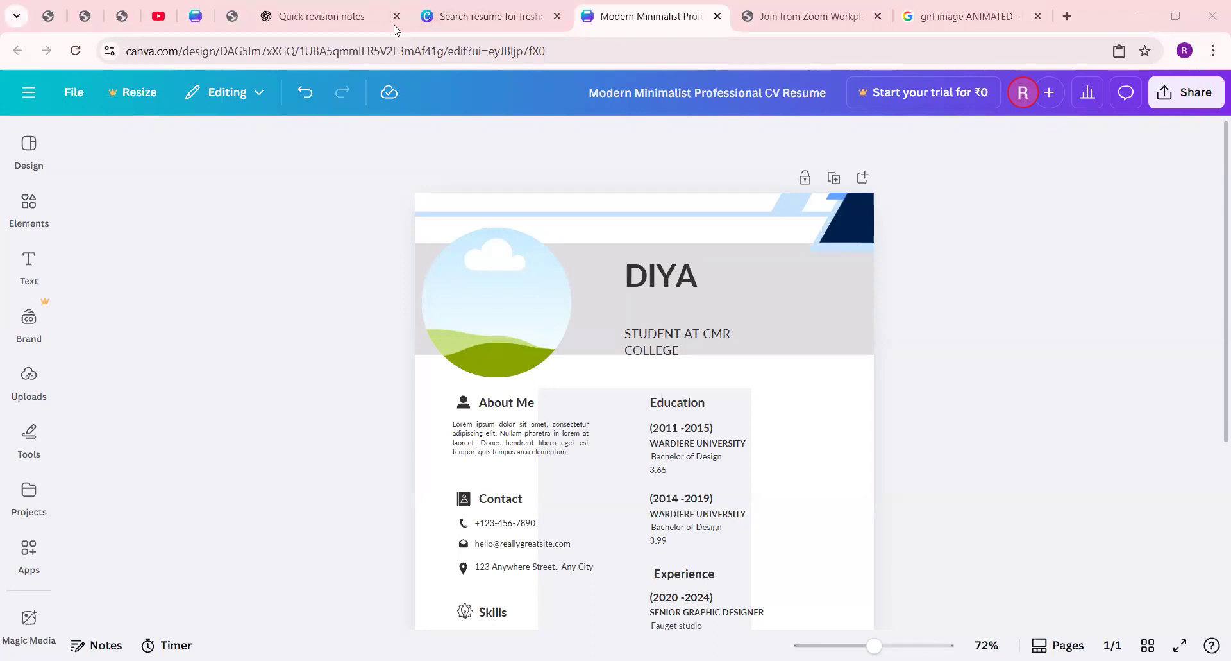
pyautogui.rightClick(487, 333)
pyautogui.click(547, 292)
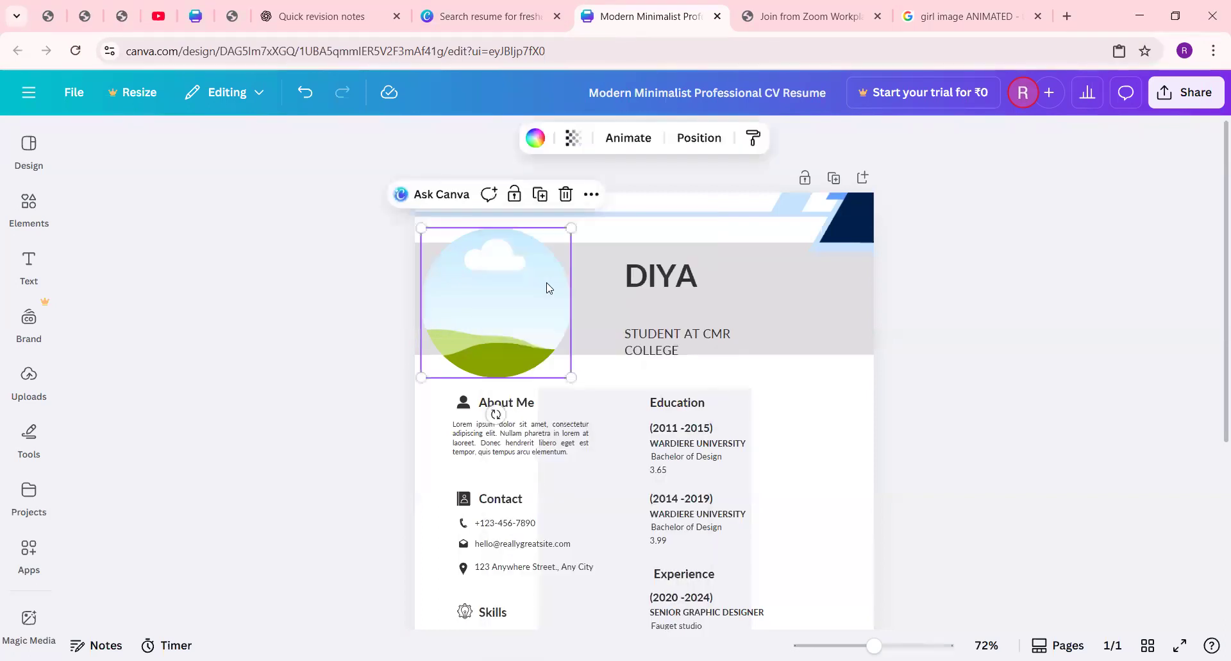
pyautogui.click(1042, 410)
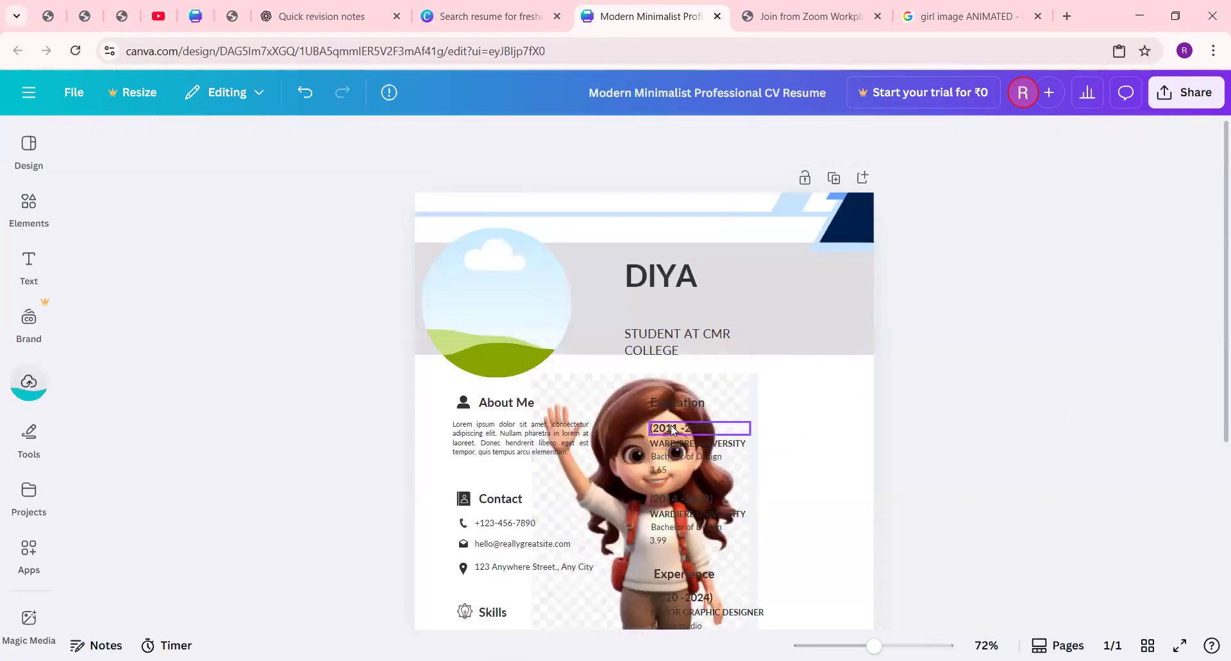
pyautogui.moveTo(590, 395); pyautogui.dragTo(525, 287)
pyautogui.click(527, 290)
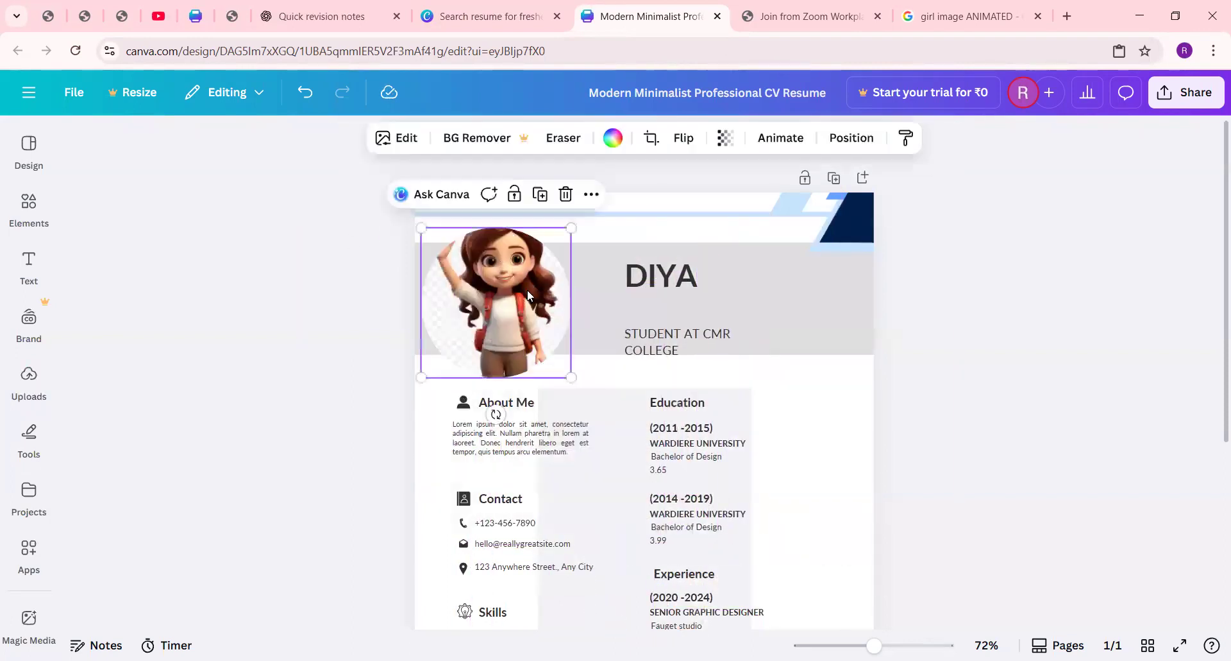
pyautogui.click(1059, 293)
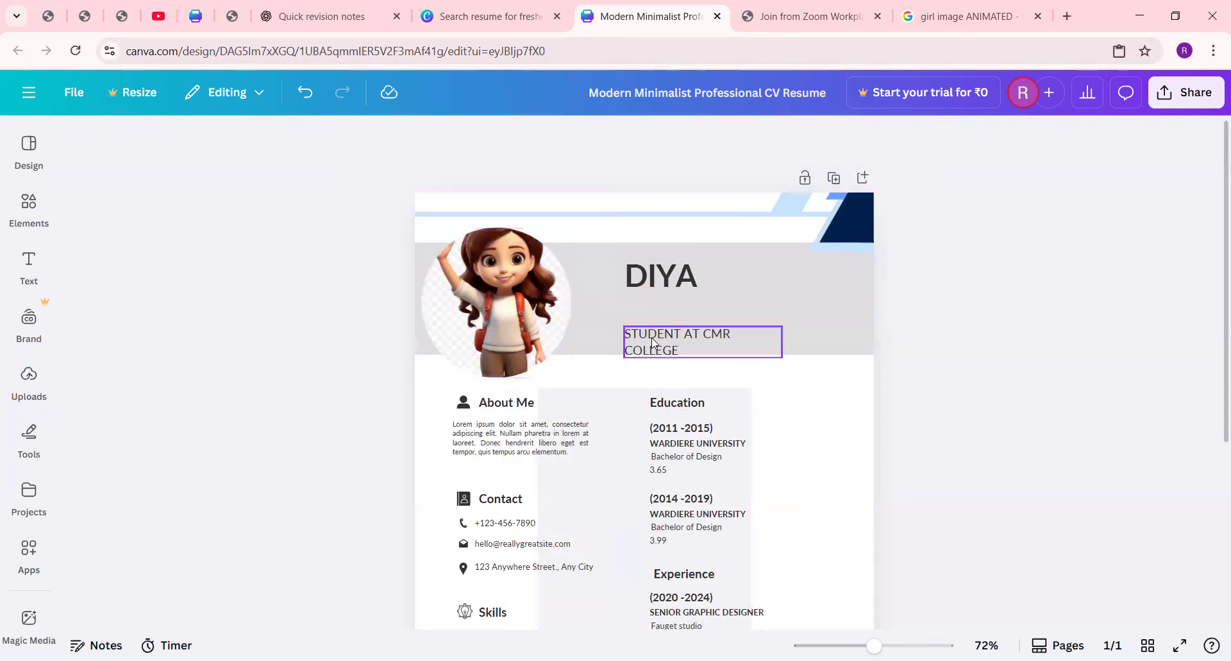
# Step: Replace the placeholder paragraph under About Me with "I AM SO AND SO ........"
pyautogui.scroll(-4, 531, 384)
pyautogui.scroll(1, 520, 339)
pyautogui.scroll(1, 520, 339)
pyautogui.doubleClick(527, 325)
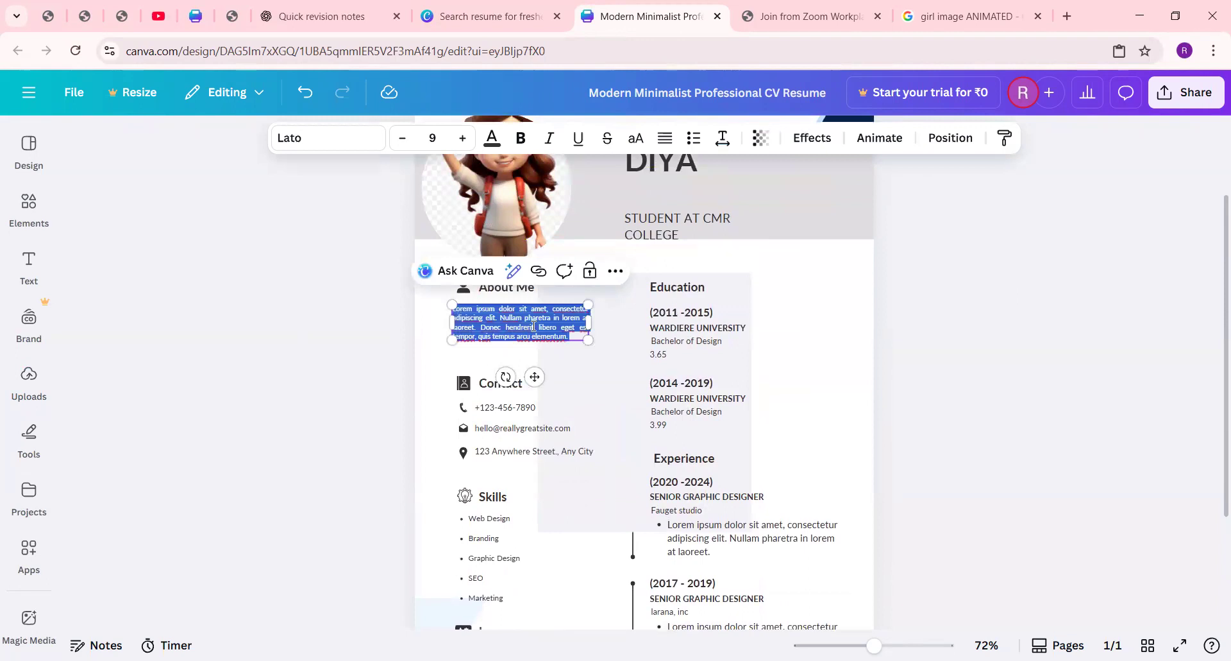
pyautogui.press('BackSpace')
pyautogui.write('I AM SO AND SO ......')
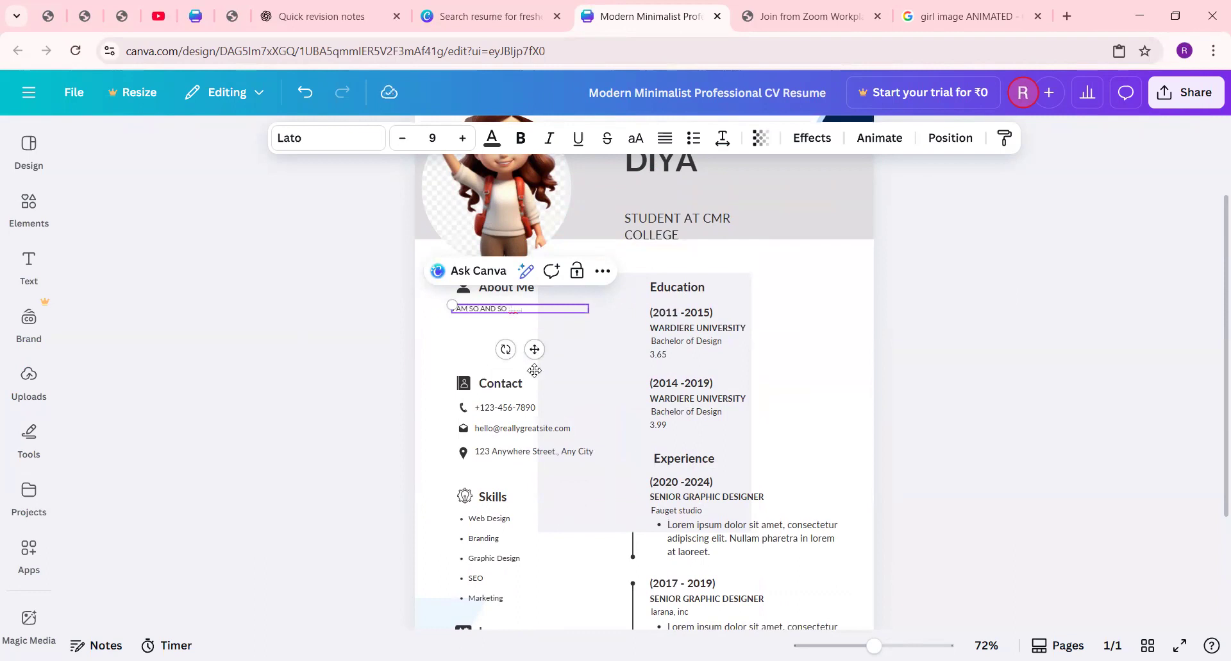
pyautogui.click(982, 325)
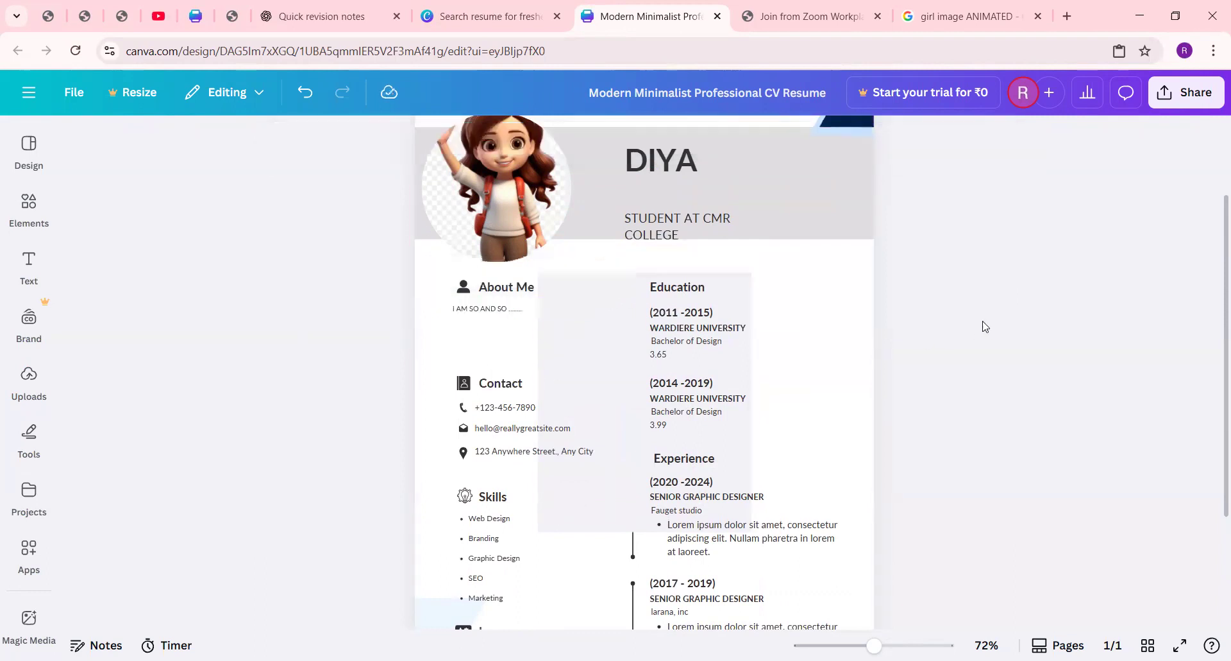
# Step: Replace the placeholder phone number and e-mail under Contact with the student's phone number and e-mail address
pyautogui.doubleClick(489, 308)
pyautogui.doubleClick(494, 409)
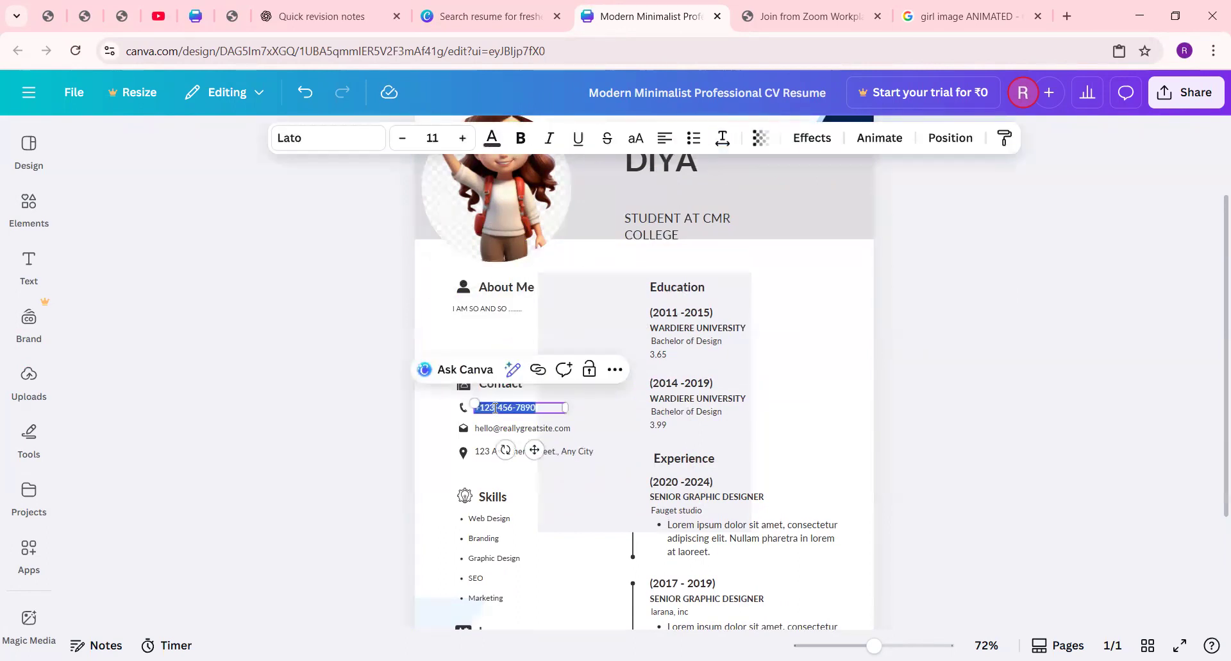
pyautogui.write('HBHD')
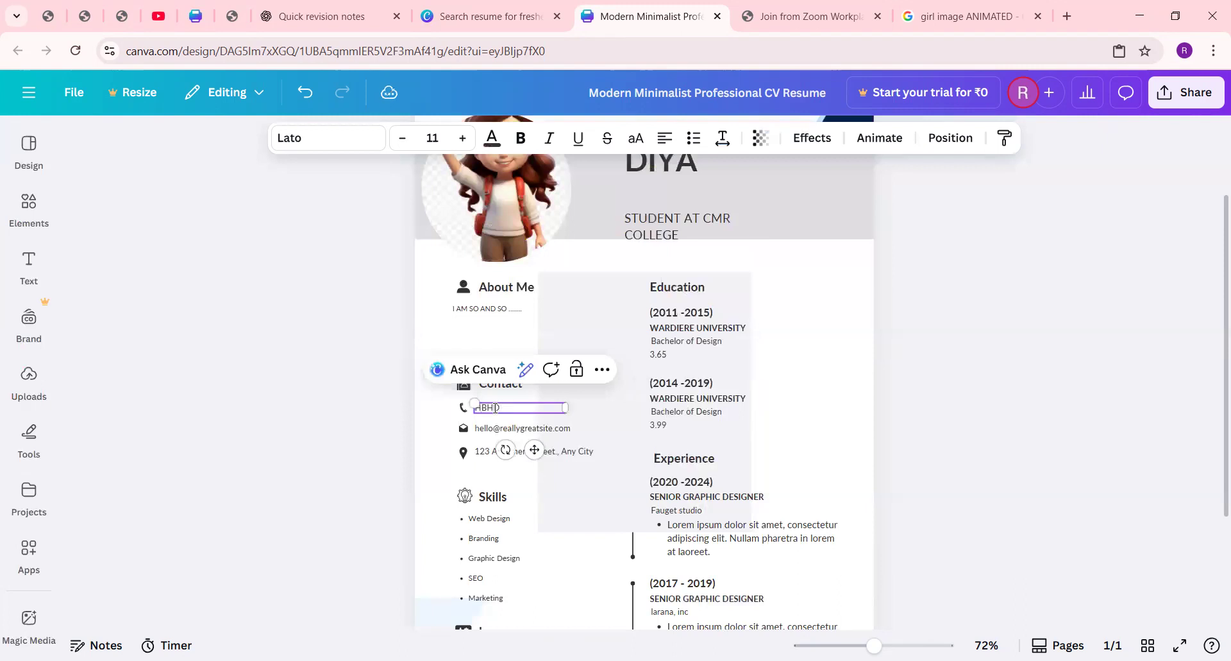
pyautogui.press('BackSpace')
pyautogui.press('BackSpace')
pyautogui.write('999999999999999')
pyautogui.doubleClick(490, 428)
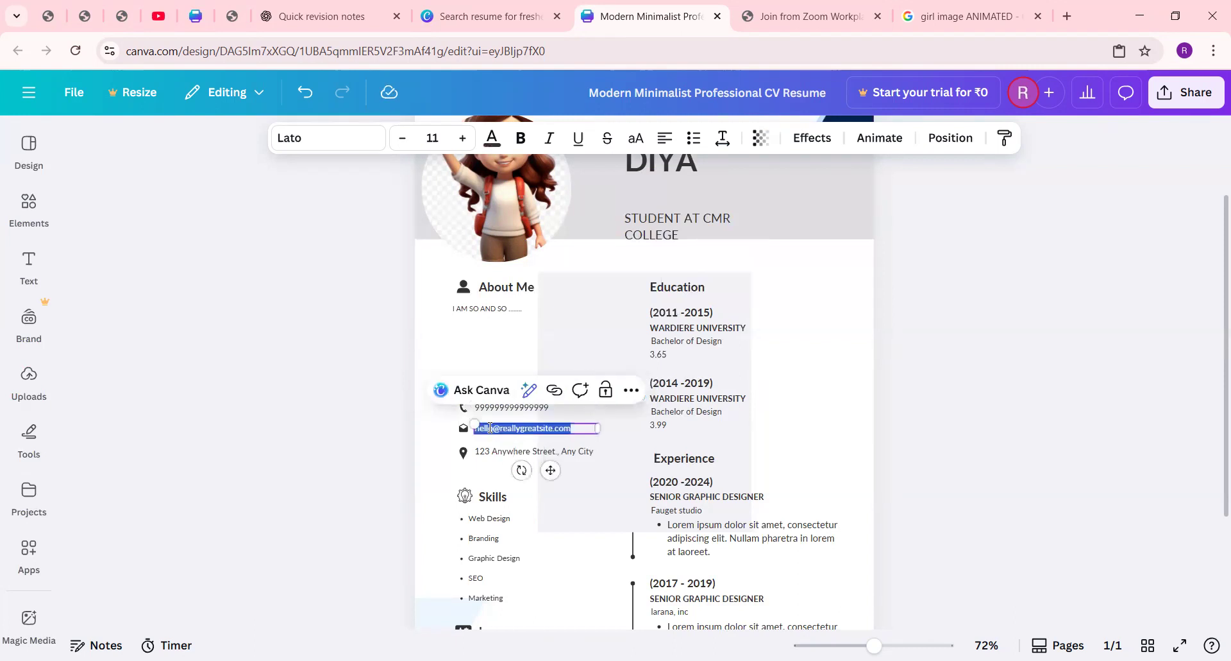
pyautogui.write('MY EMAIL@GMAIL.COM')
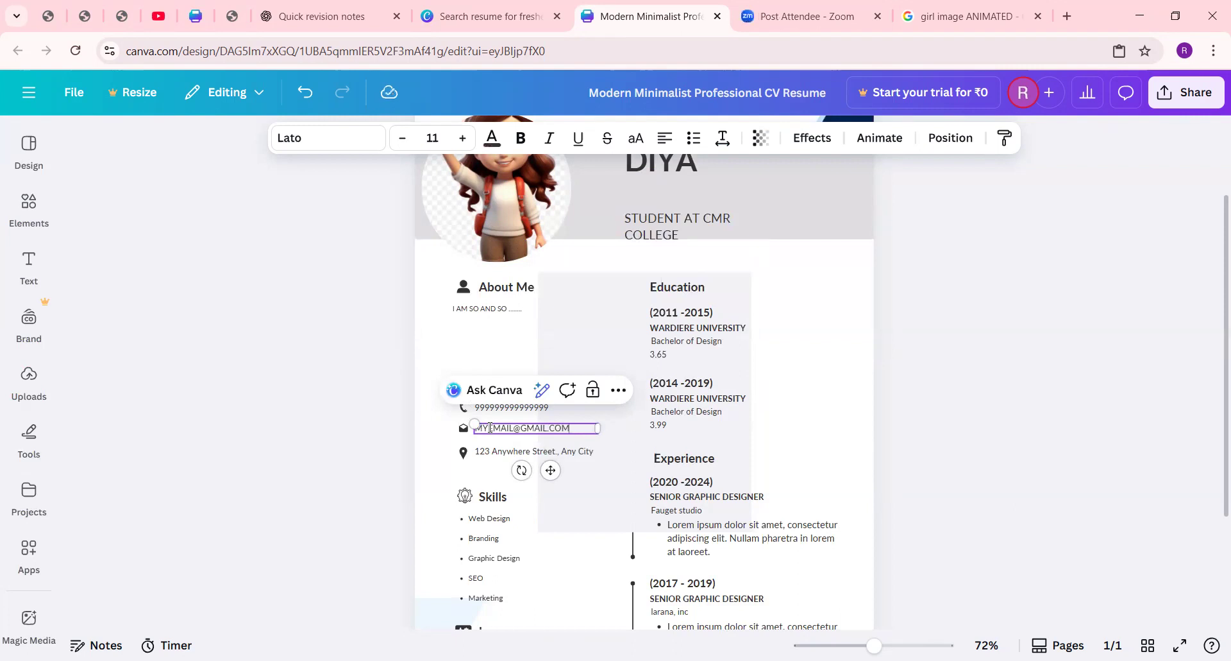
# Step: Replace the placeholder address line under Contact with "ANDHRA PRADESH"
pyautogui.doubleClick(490, 452)
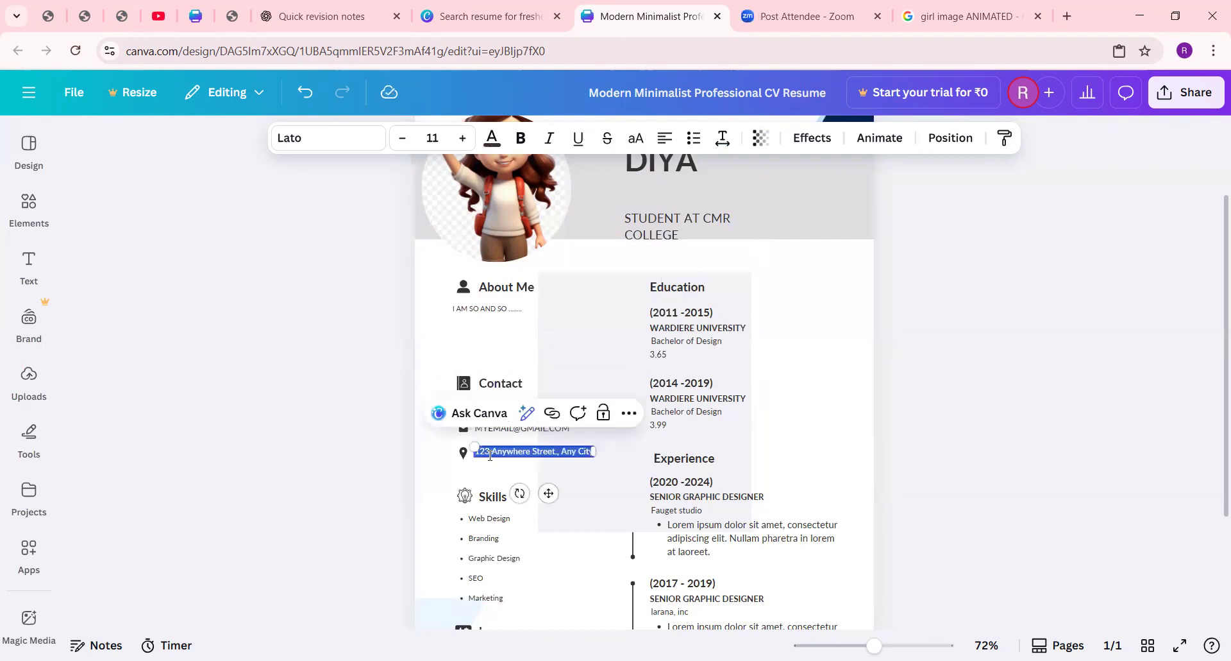
pyautogui.press('BackSpace')
pyautogui.write('HYD')
pyautogui.press('BackSpace')
pyautogui.press('BackSpace')
pyautogui.press('BackSpace')
pyautogui.write('ANDHRA PRADESH')
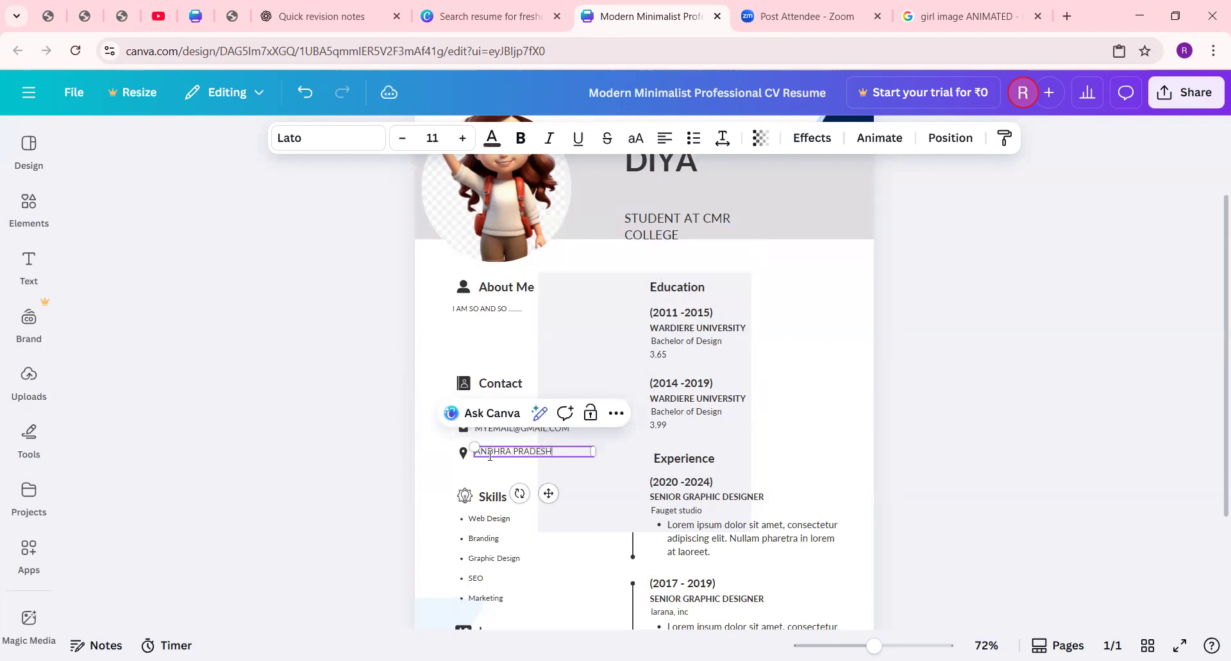
pyautogui.click(857, 399)
# Step: Change the first two Skills bullets, Web Design and Branding, to "C#" and "PYTHON"
pyautogui.scroll(-1, 588, 420)
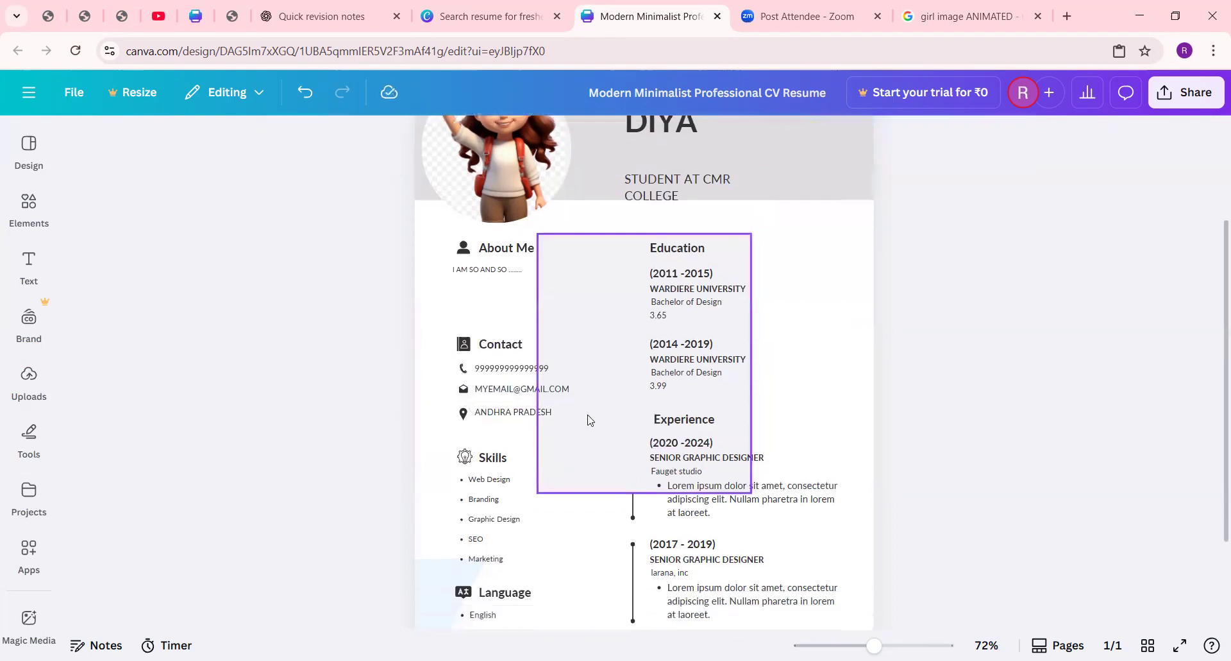
pyautogui.scroll(-3, 588, 420)
pyautogui.doubleClick(492, 357)
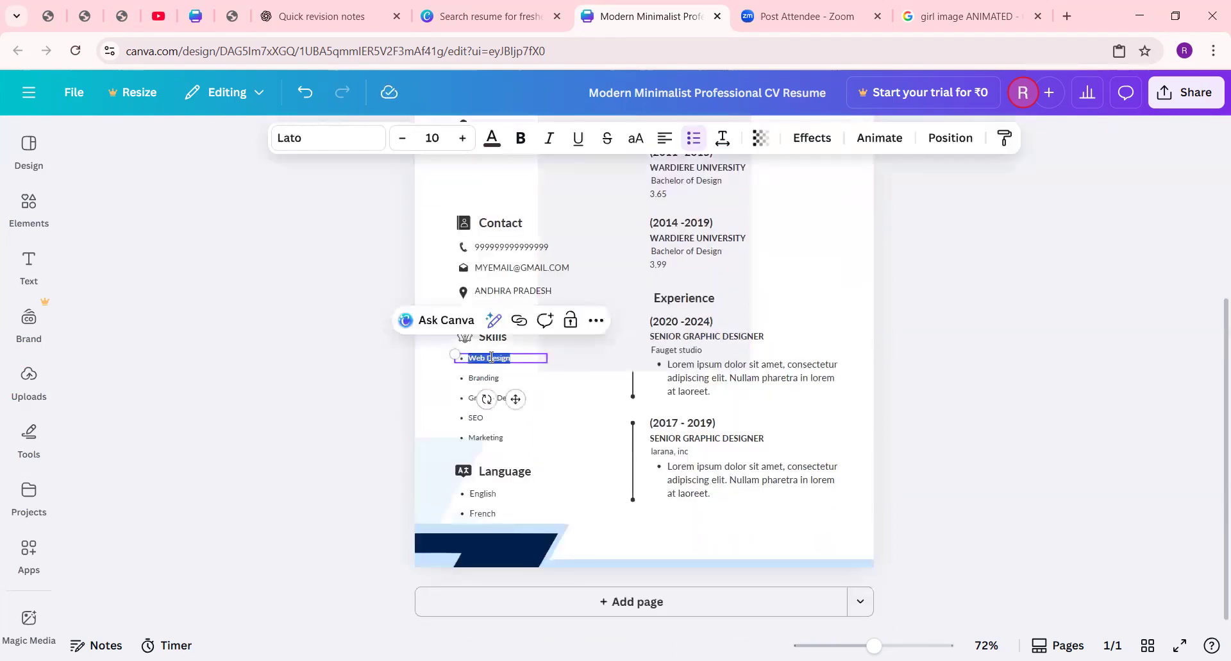
pyautogui.write('C#')
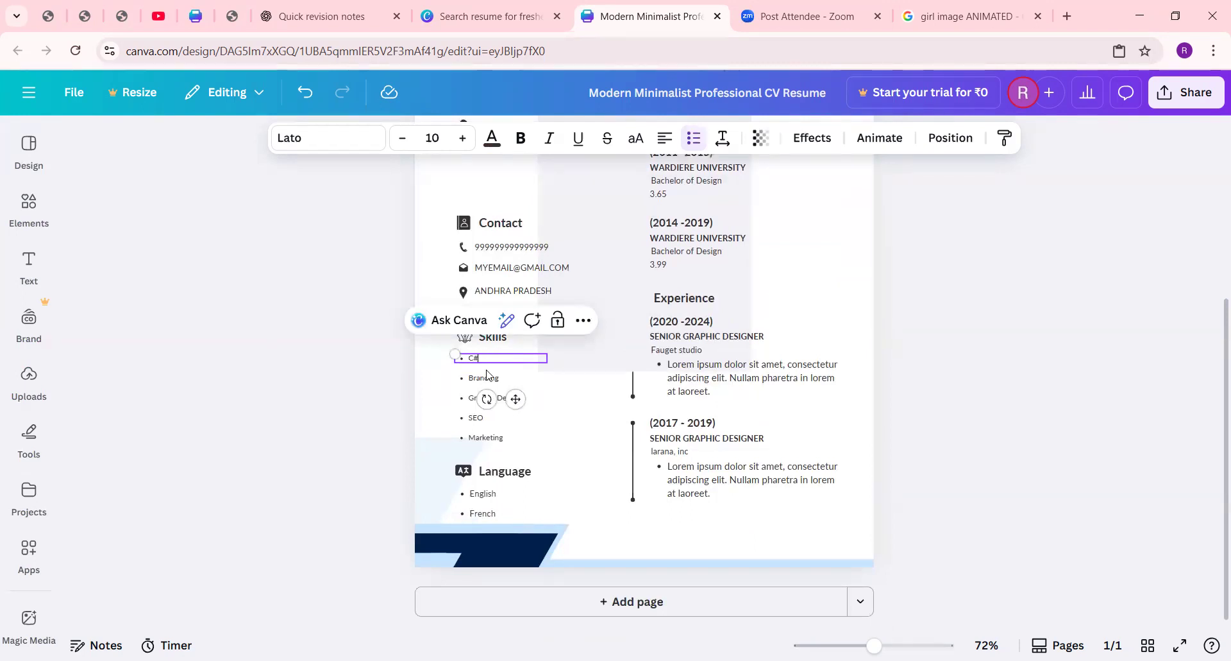
pyautogui.doubleClick(486, 377)
pyautogui.write('PYTHON')
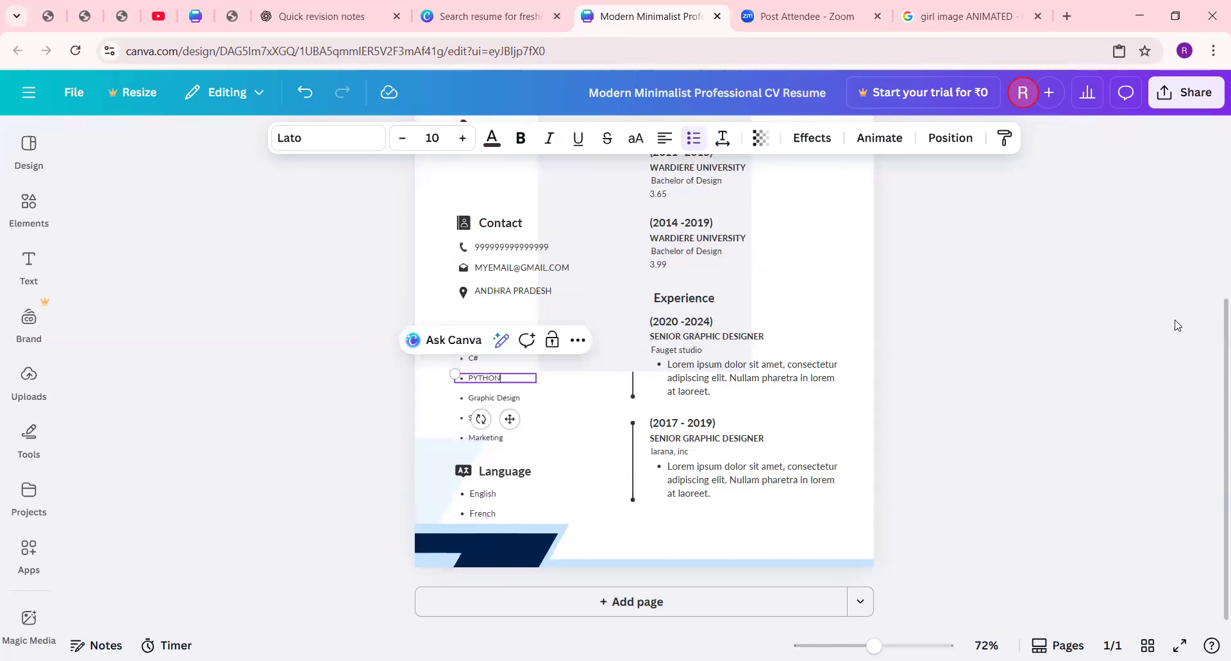
pyautogui.click(1176, 325)
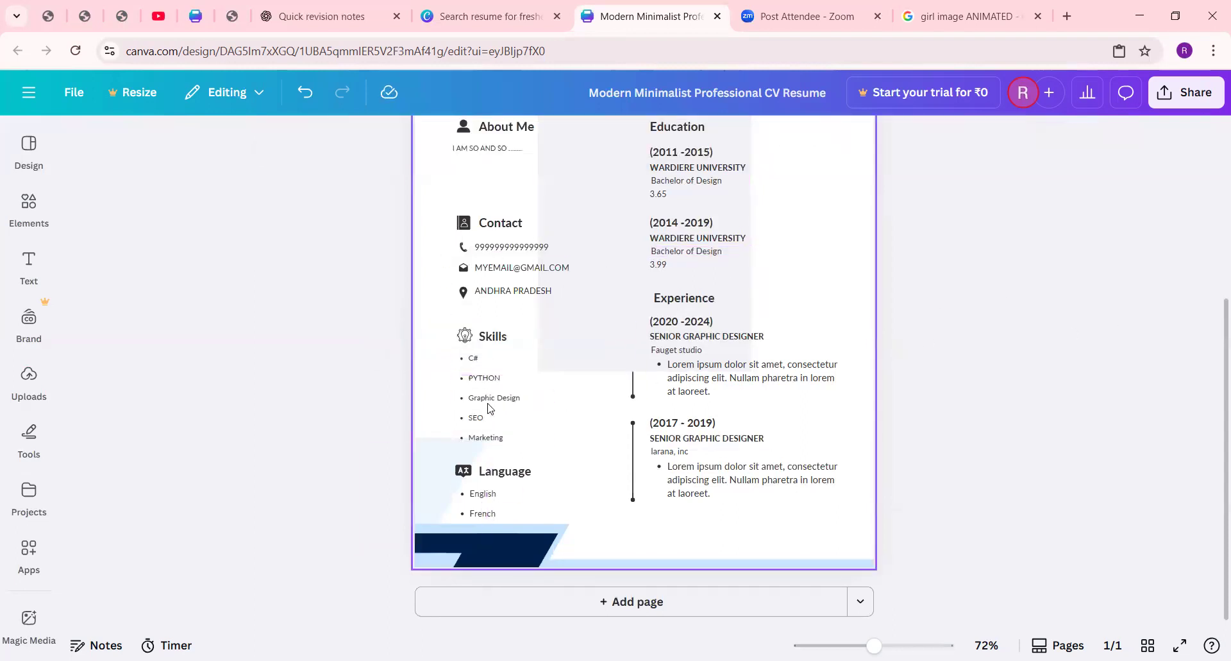
# Step: Move the Skills heading slightly up and bring the C# and PYTHON bullets up close beneath it
pyautogui.moveTo(465, 335); pyautogui.dragTo(493, 322)
pyautogui.click(932, 342)
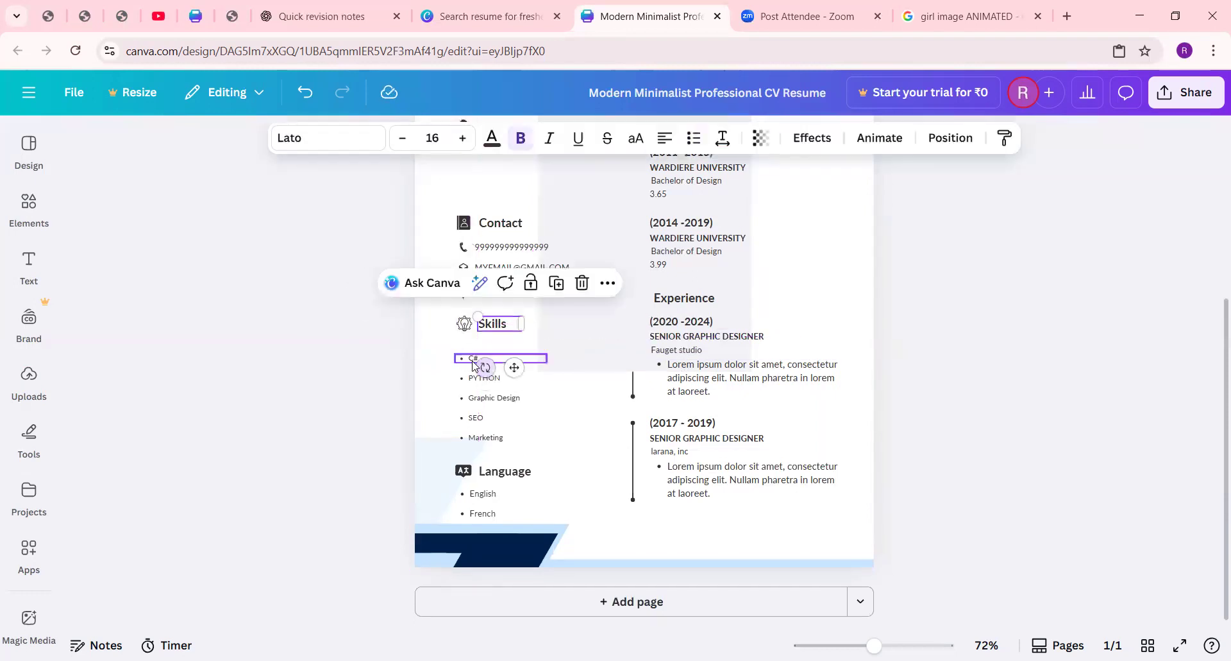
pyautogui.click(482, 359)
pyautogui.moveTo(492, 363); pyautogui.dragTo(496, 350)
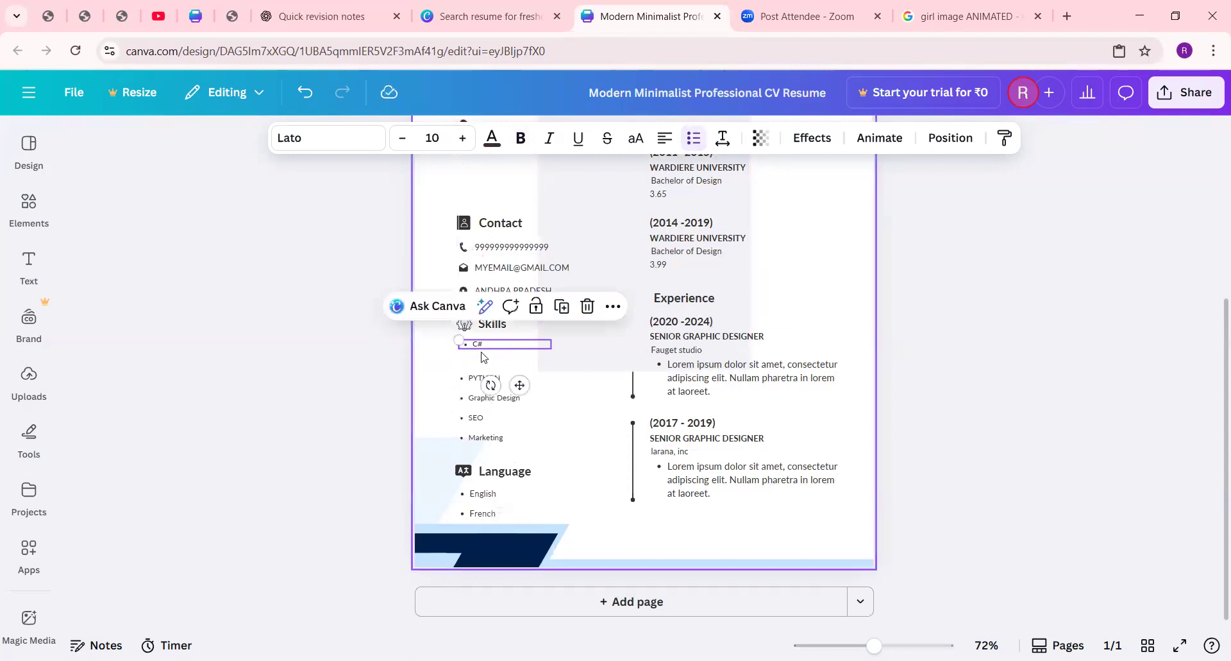
pyautogui.click(484, 382)
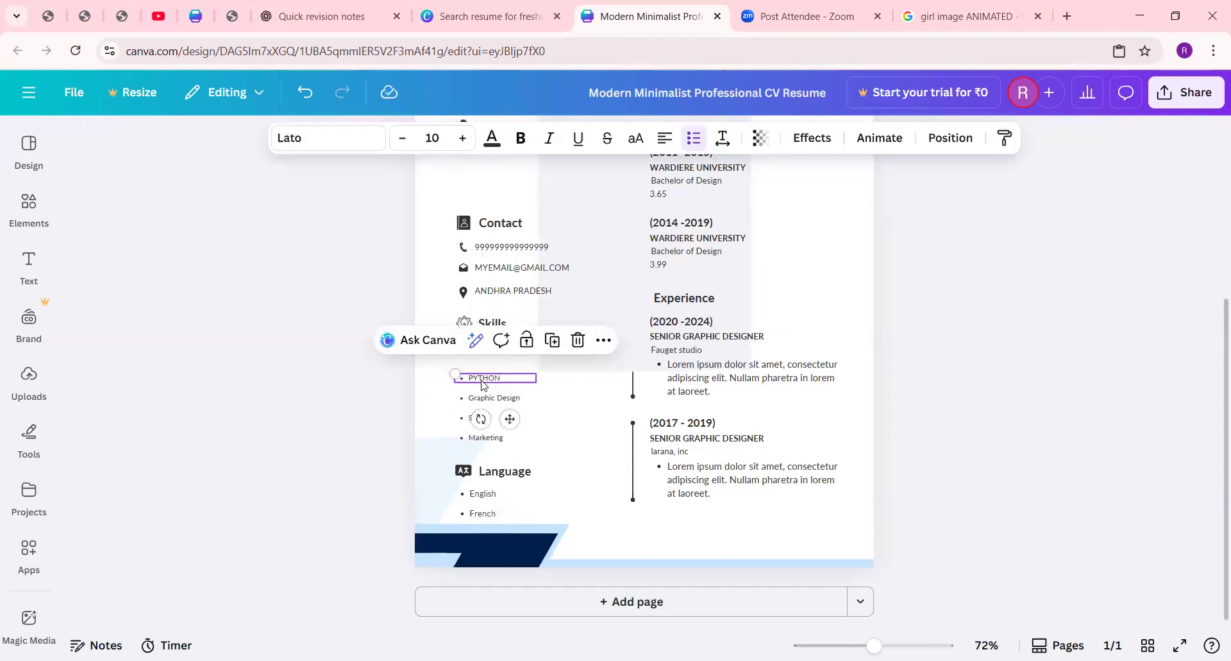
pyautogui.moveTo(482, 383); pyautogui.dragTo(485, 364)
pyautogui.click(1058, 310)
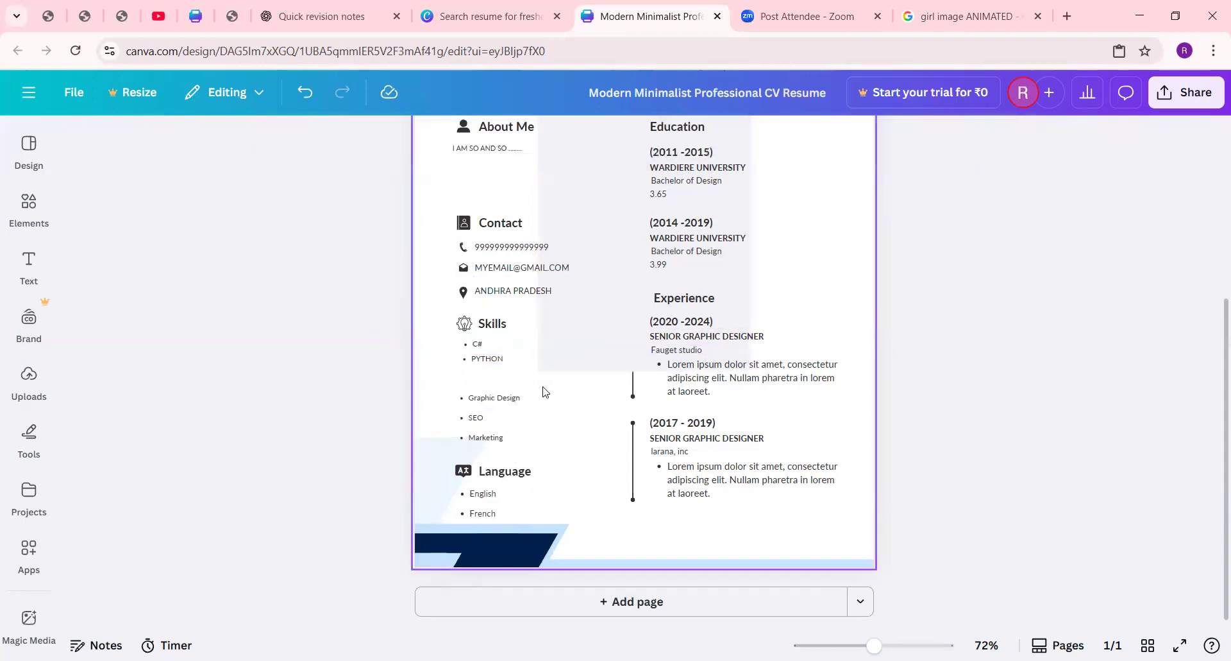
pyautogui.click(500, 398)
pyautogui.rightClick(500, 399)
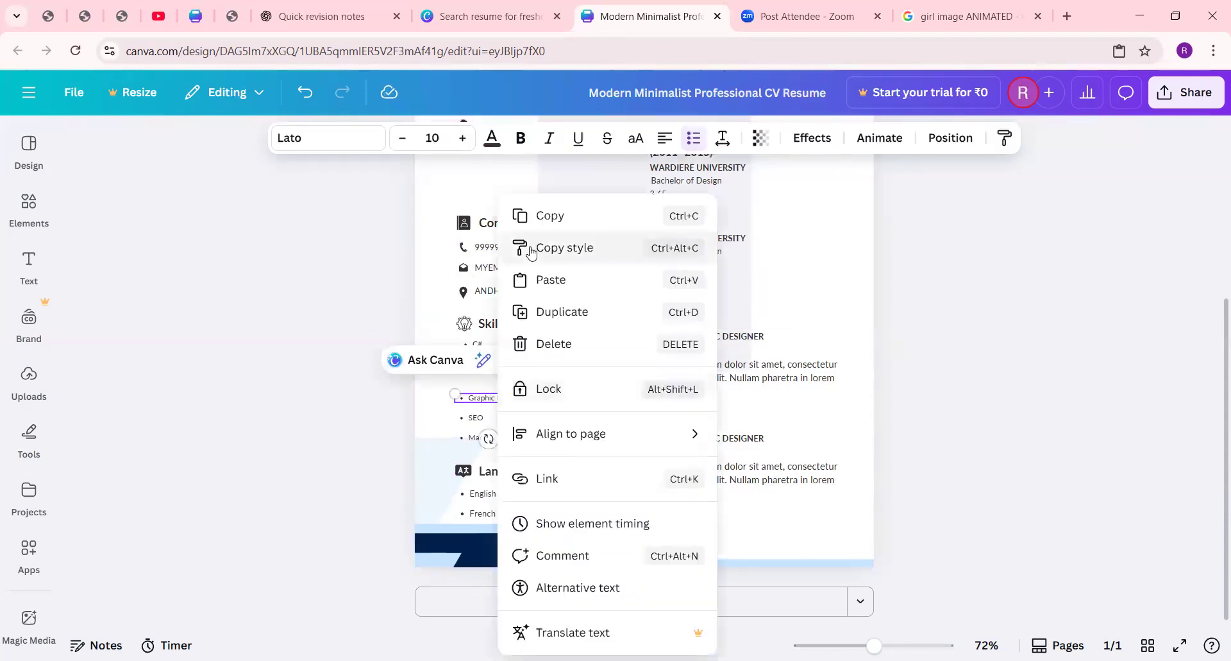
pyautogui.click(533, 214)
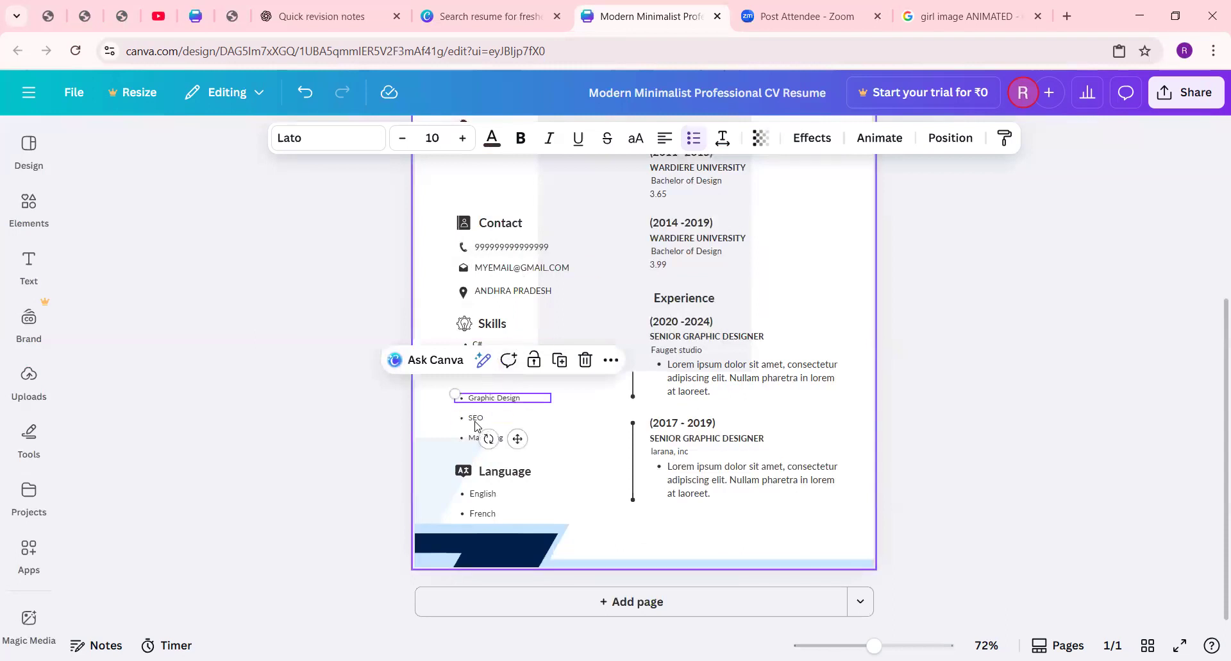
# Step: Copy the SEO skill bullet and paste a duplicate of it onto the resume page
pyautogui.click(476, 418)
pyautogui.rightClick(478, 418)
pyautogui.click(533, 215)
pyautogui.click(597, 363)
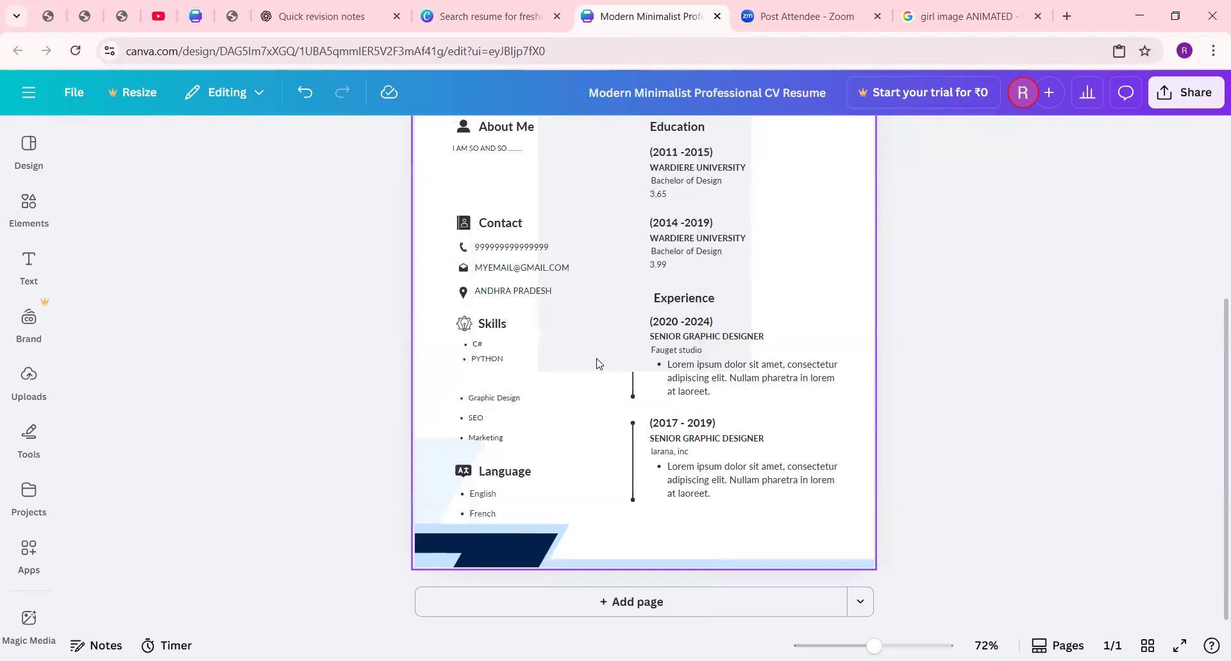
pyautogui.rightClick(471, 376)
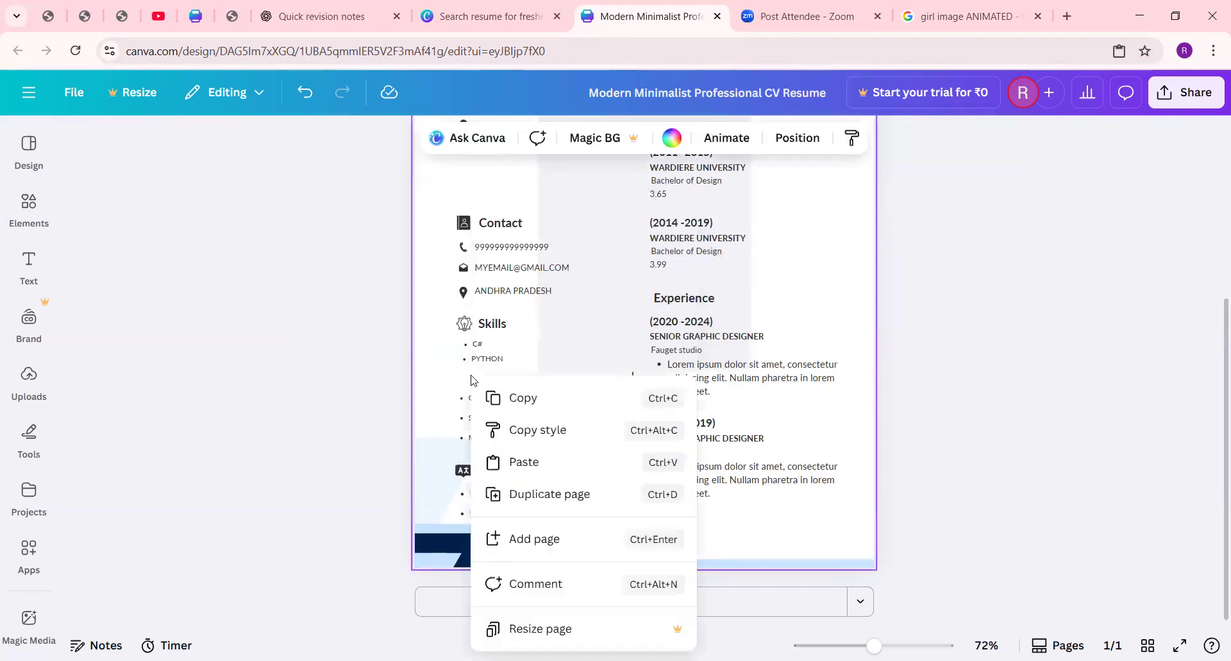
pyautogui.click(526, 467)
pyautogui.click(1050, 286)
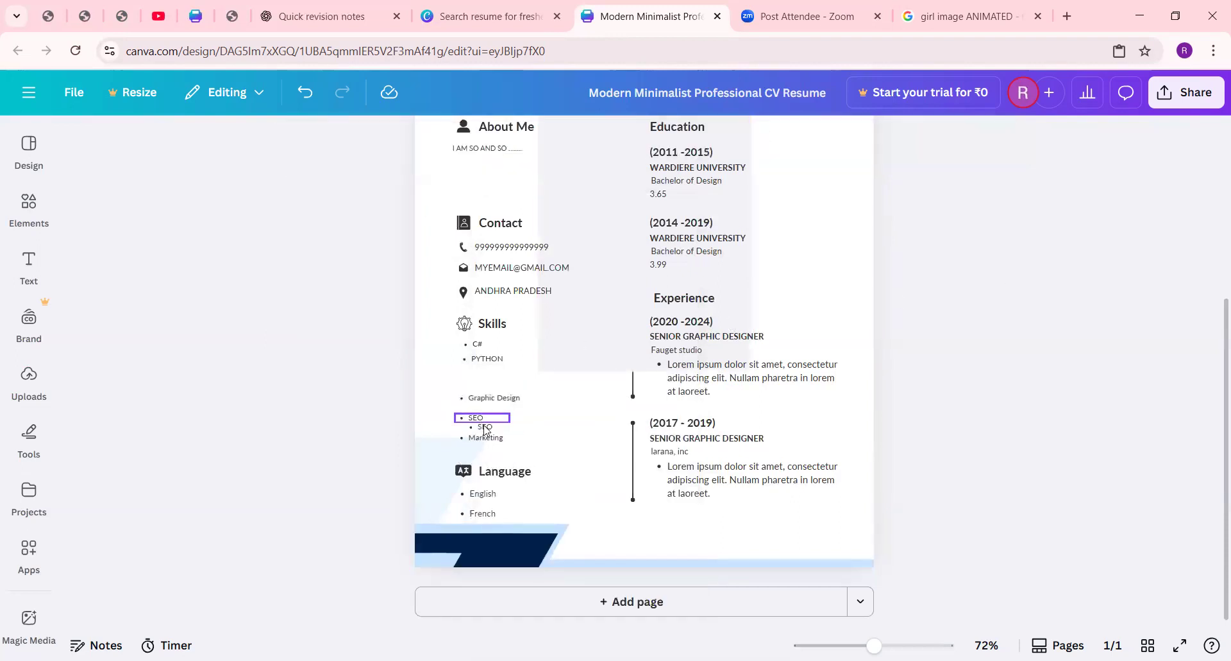
# Step: Move the duplicated SEO bullet directly below PYTHON and change its text to "SQL"
pyautogui.moveTo(485, 429); pyautogui.dragTo(487, 374)
pyautogui.doubleClick(487, 374)
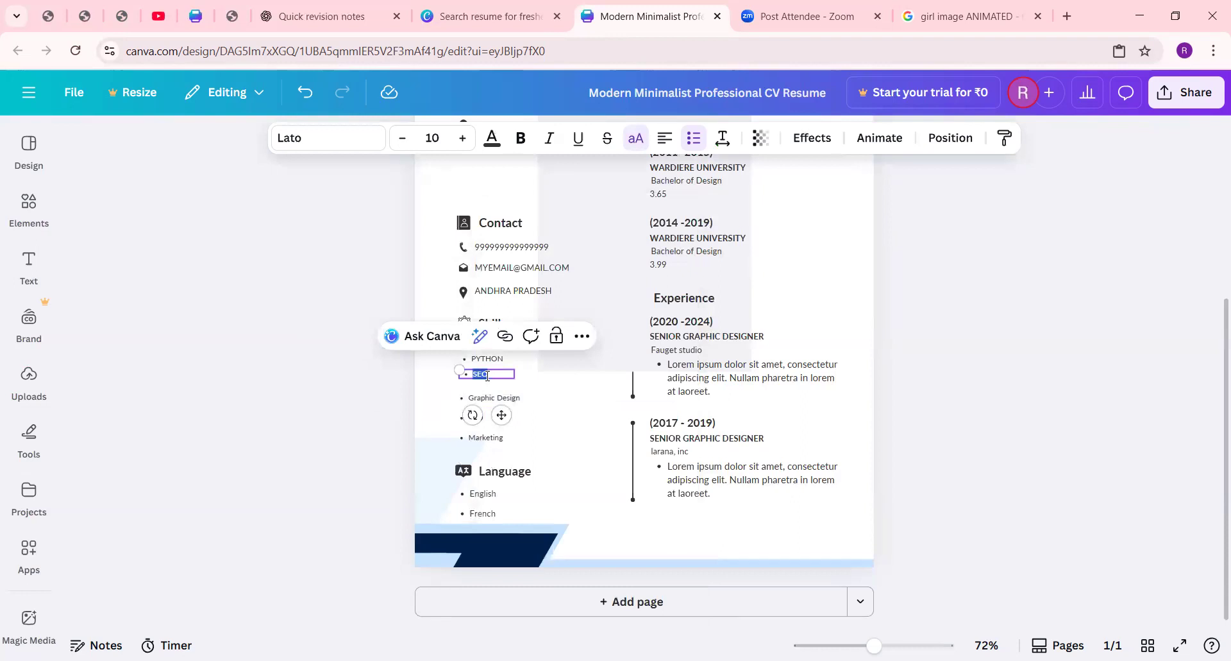
pyautogui.write('D')
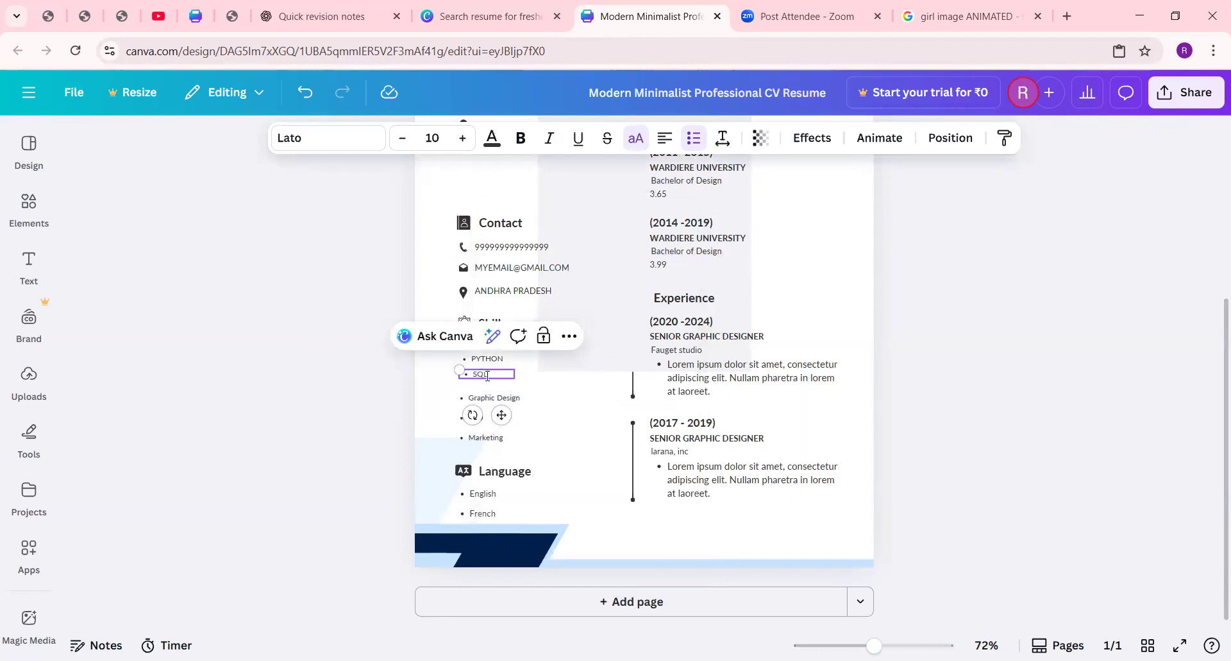
pyautogui.click(951, 388)
pyautogui.scroll(3, 668, 407)
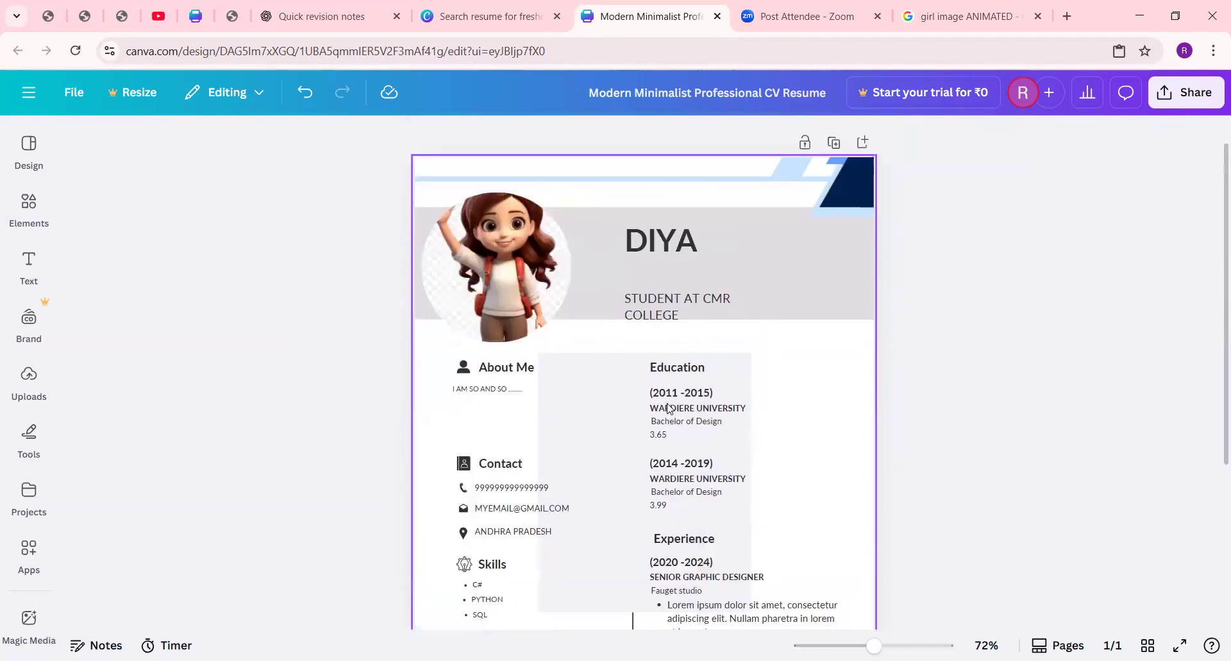
pyautogui.scroll(-4, 679, 510)
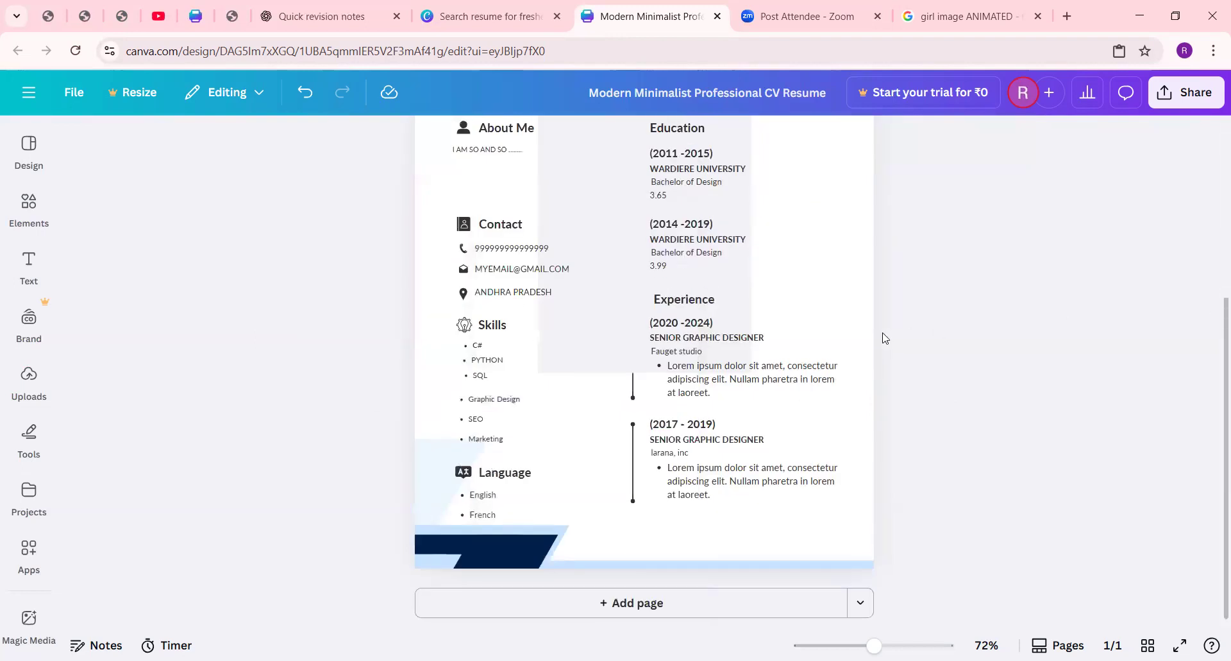
# Step: Delete the translucent grey rectangle that covers the Education and Experience sections
pyautogui.scroll(3, 883, 338)
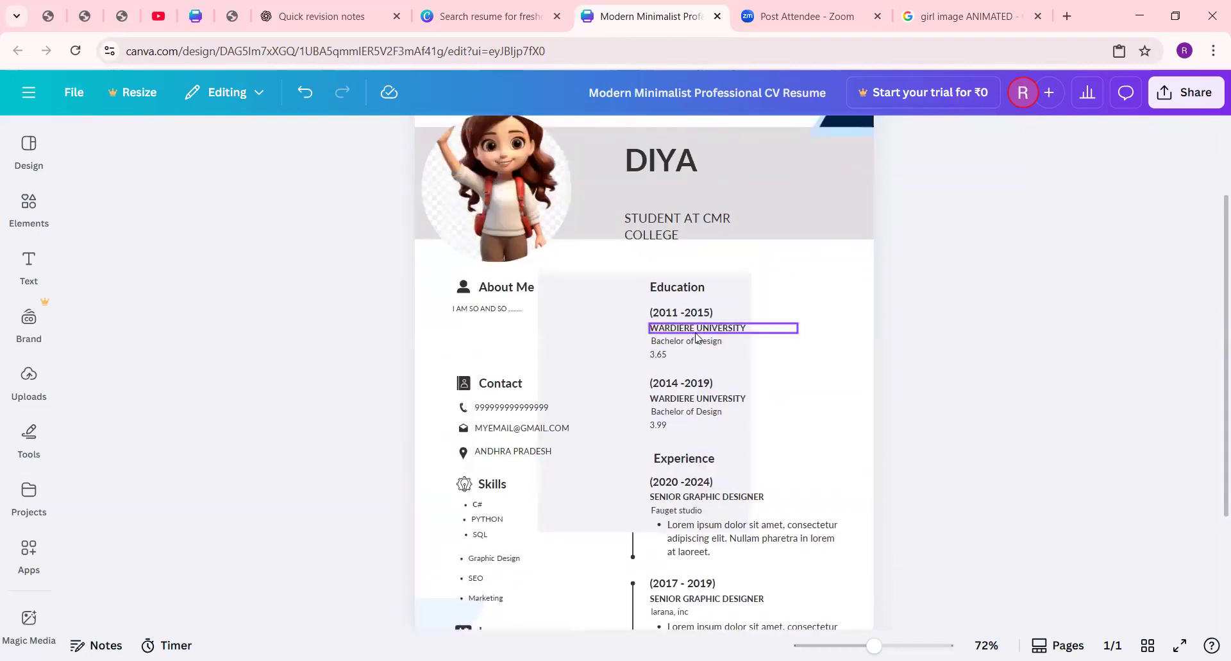
pyautogui.scroll(-2, 763, 442)
pyautogui.click(611, 338)
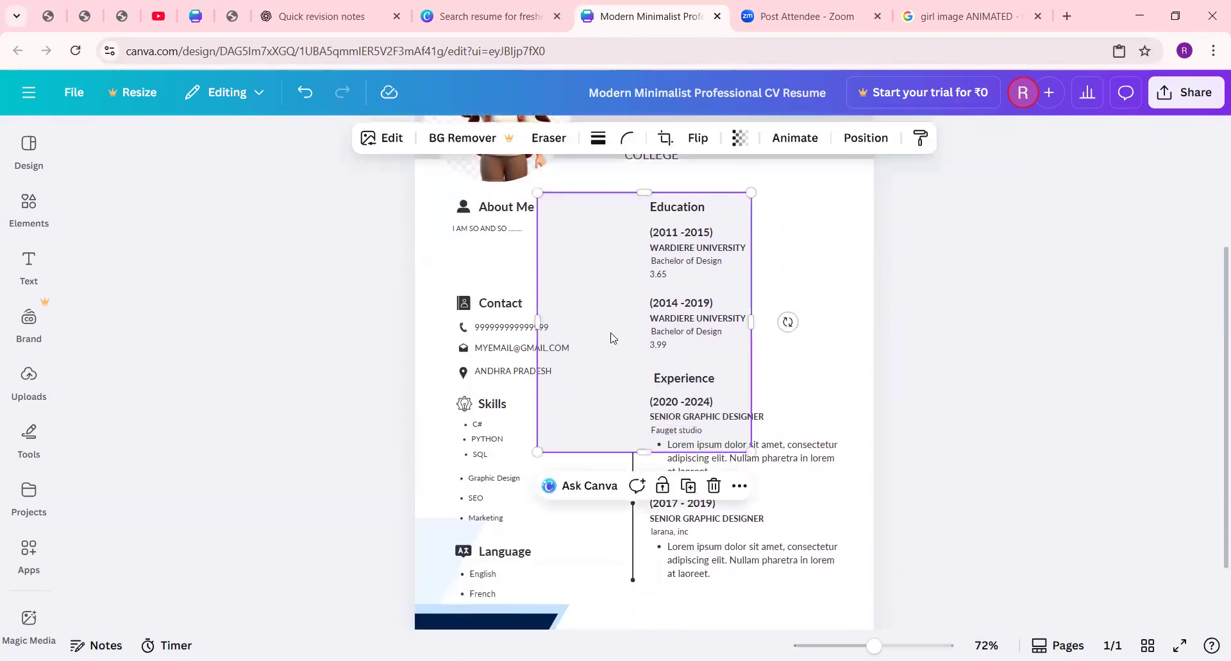
pyautogui.press('Delete')
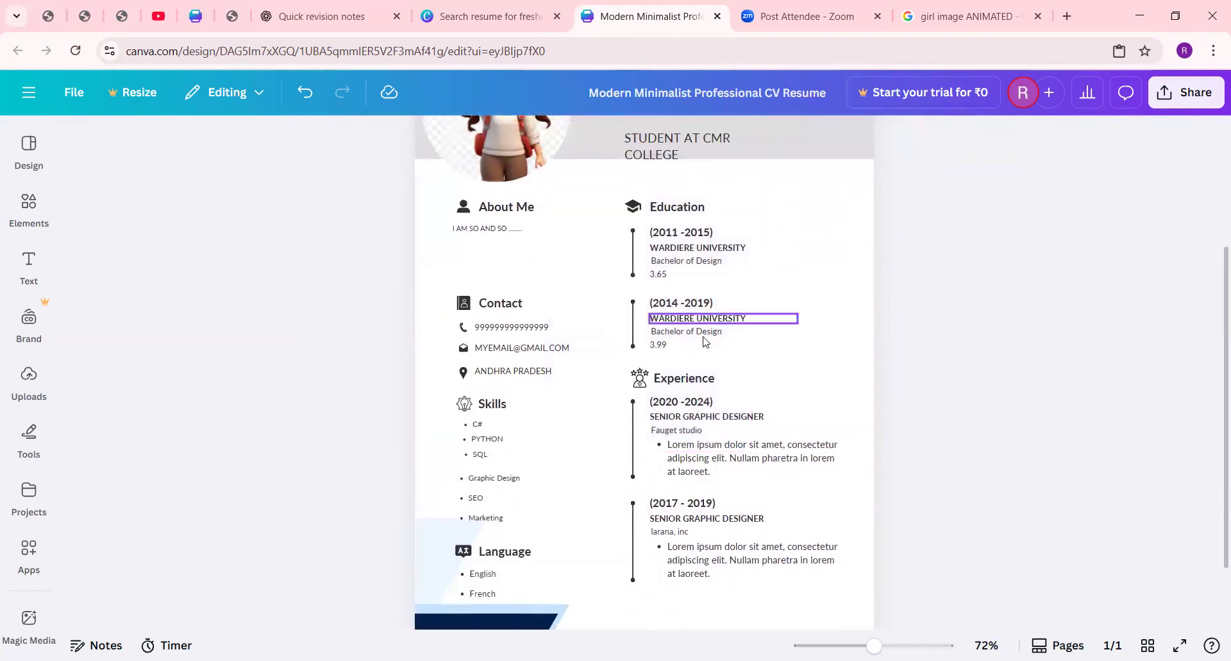
pyautogui.scroll(5, 660, 340)
pyautogui.scroll(-4, 659, 341)
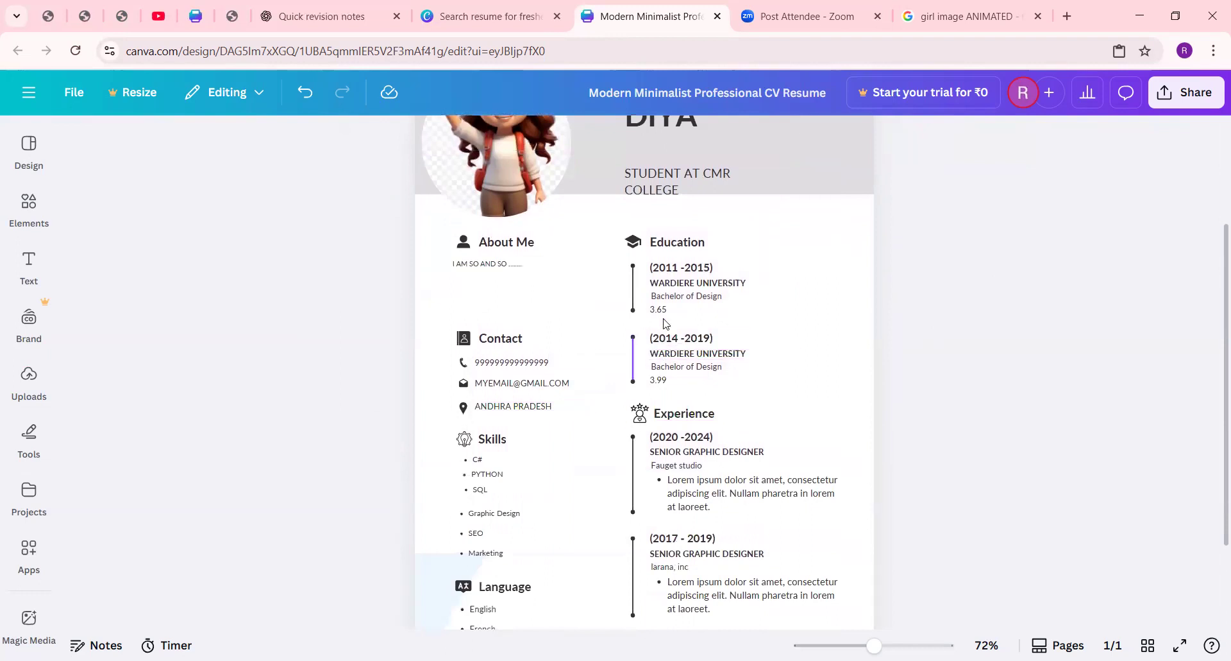
pyautogui.click(690, 269)
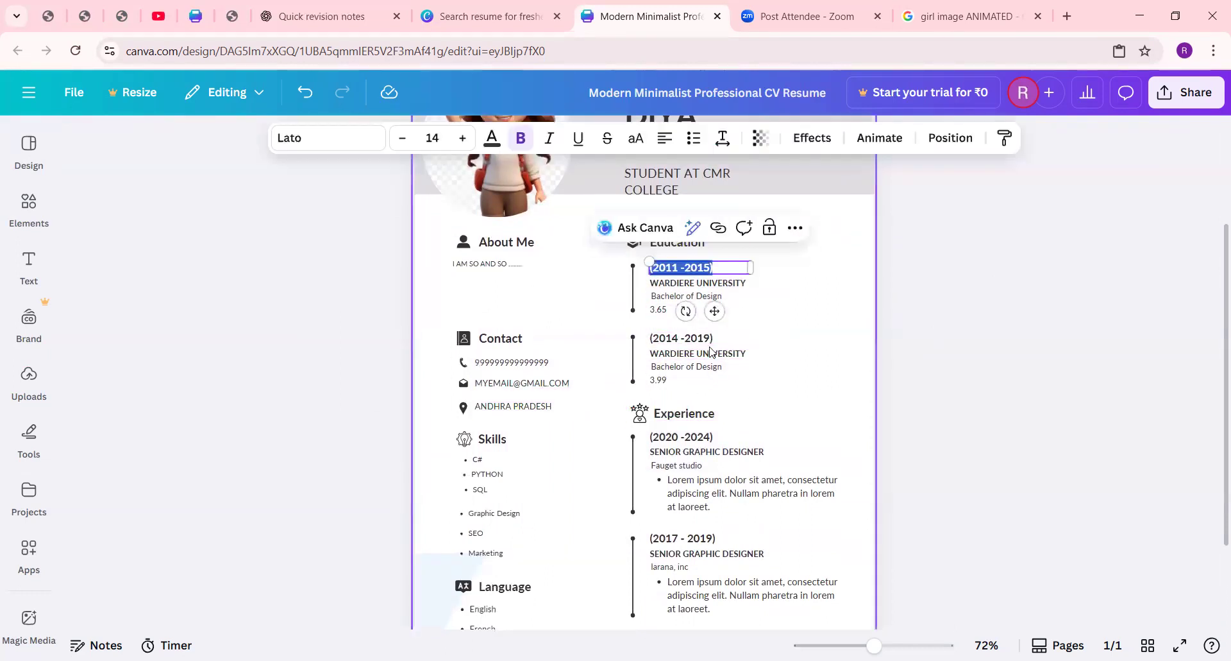
pyautogui.click(706, 370)
pyautogui.click(930, 394)
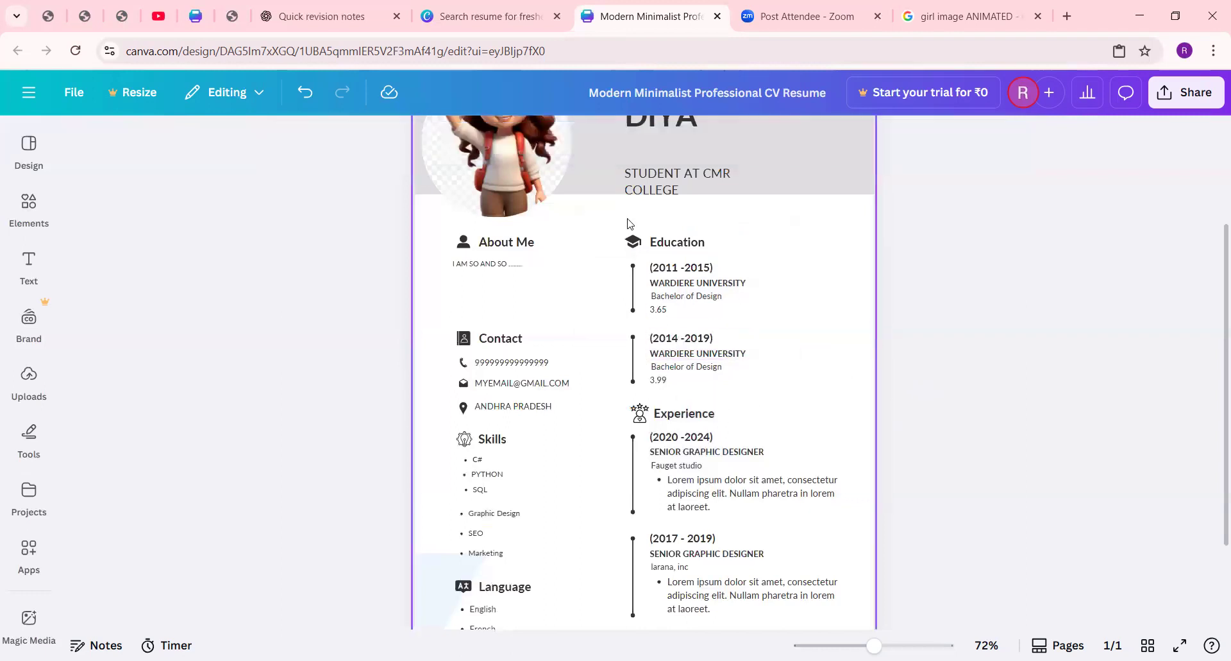
pyautogui.scroll(-3, 674, 359)
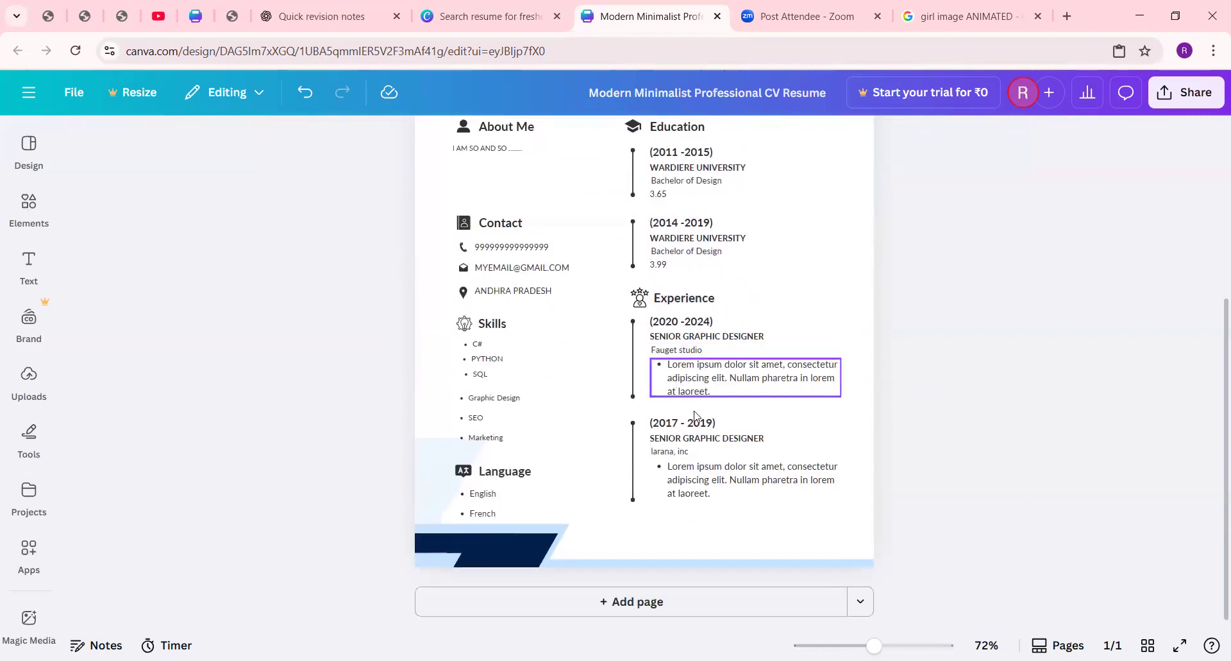
pyautogui.scroll(5, 717, 375)
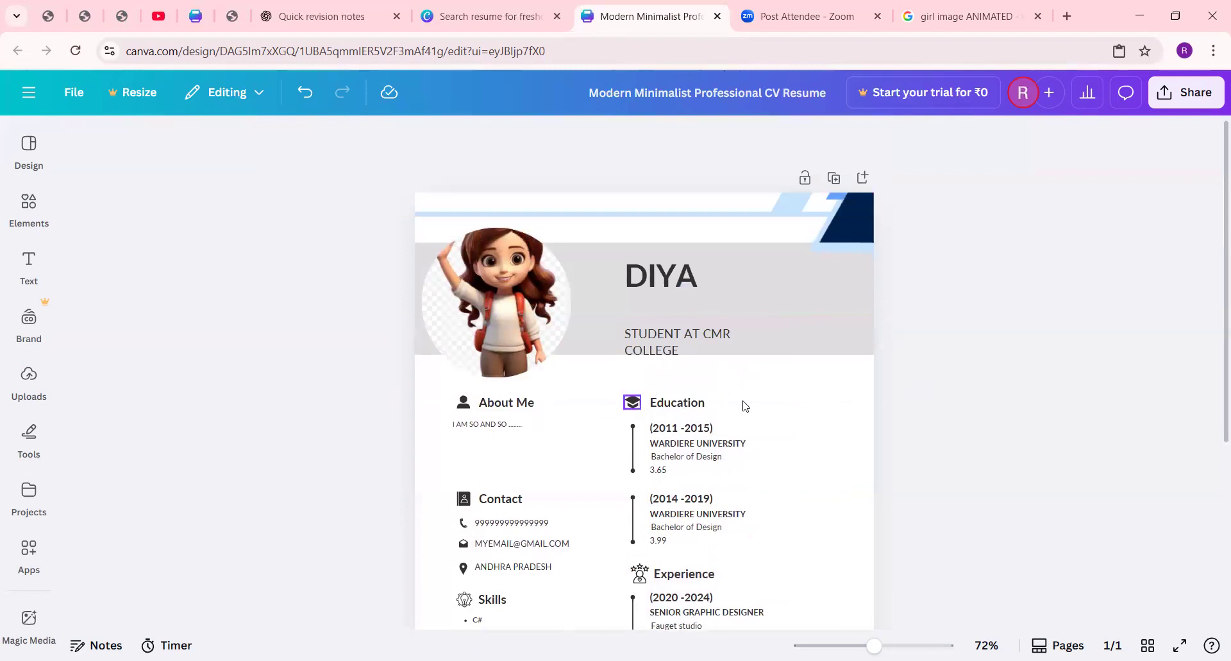
# Step: Move the Education icon and heading up to sit just beneath the grey header band
pyautogui.moveTo(635, 404); pyautogui.dragTo(675, 377)
pyautogui.click(675, 403)
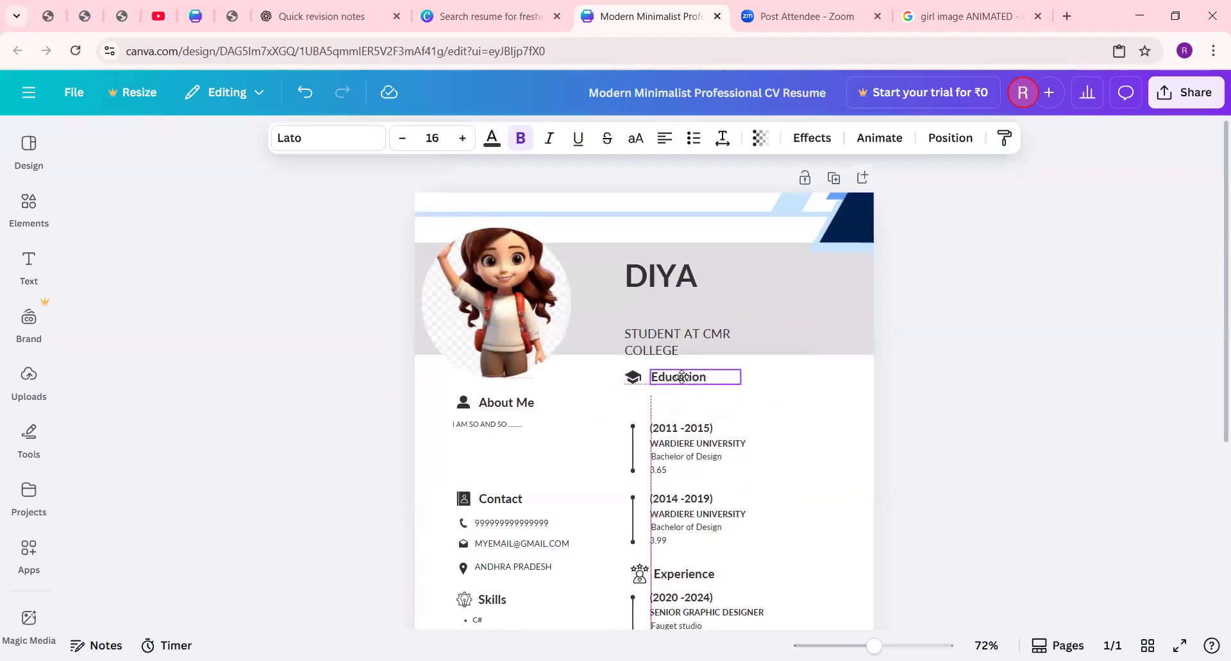
pyautogui.click(634, 443)
pyautogui.moveTo(633, 451); pyautogui.dragTo(633, 425)
pyautogui.click(818, 434)
pyautogui.click(917, 420)
pyautogui.hotkey('ctrl', 'z')
# Step: Replace the description bullet of the 2020-2024 Experience entry with "GDDGFGTY"
pyautogui.scroll(-4, 668, 402)
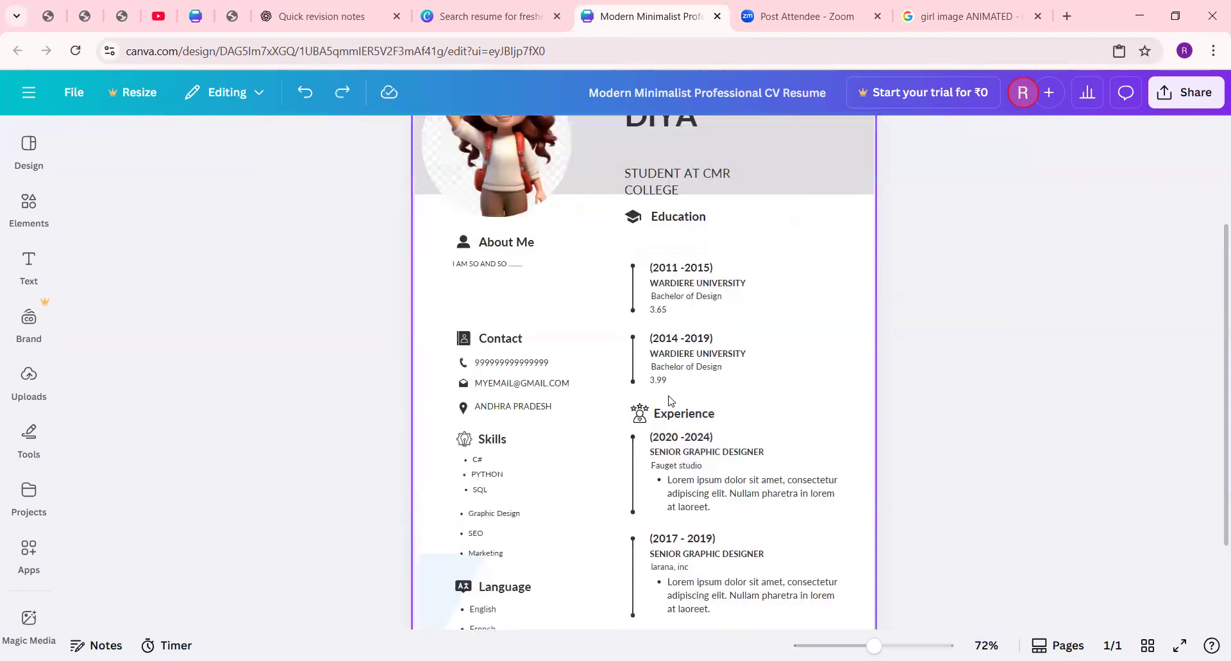
pyautogui.click(671, 405)
pyautogui.click(672, 403)
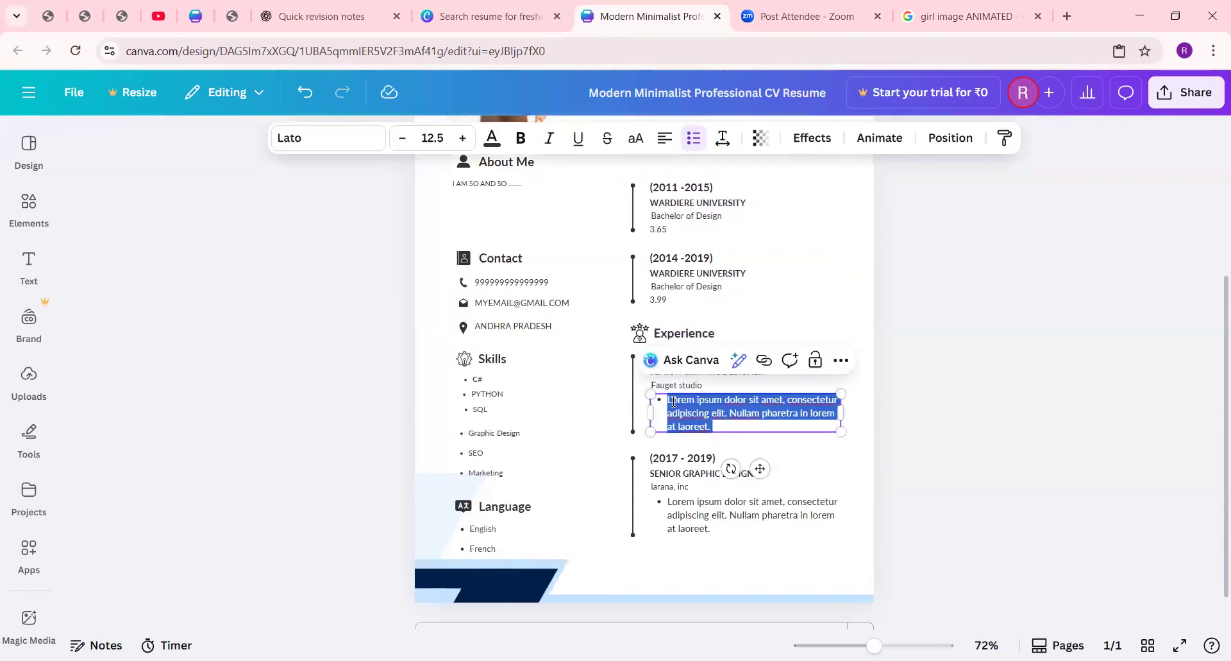
pyautogui.write('GDDGFGTY')
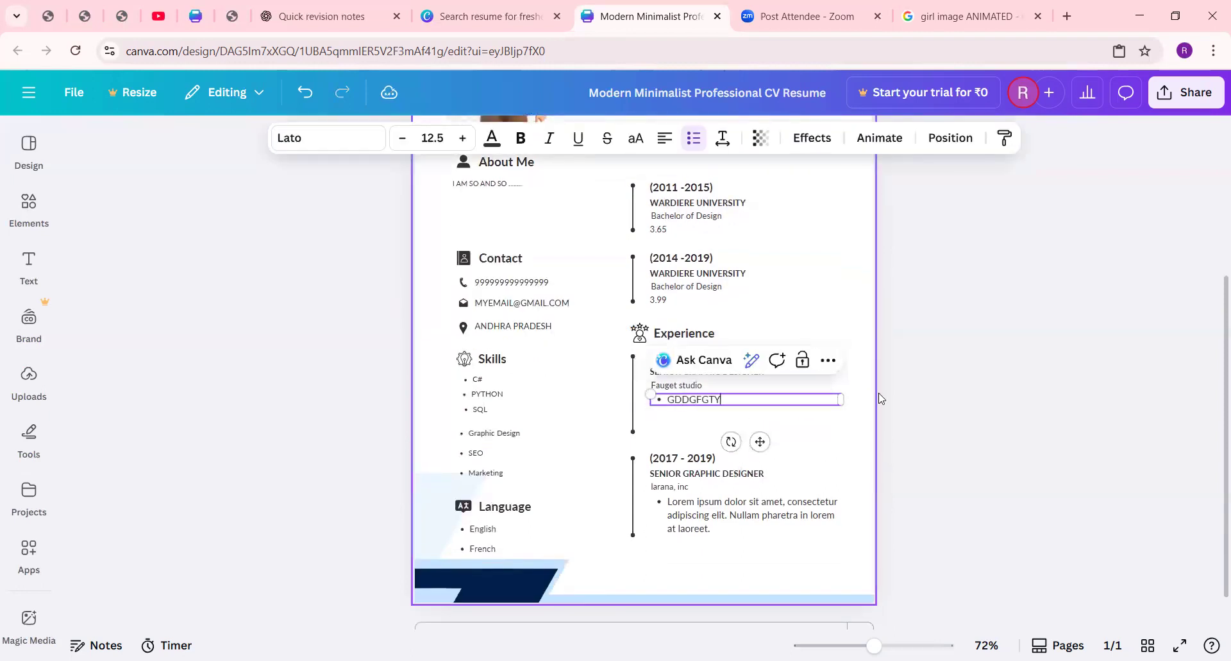
pyautogui.click(684, 418)
pyautogui.scroll(4, 684, 418)
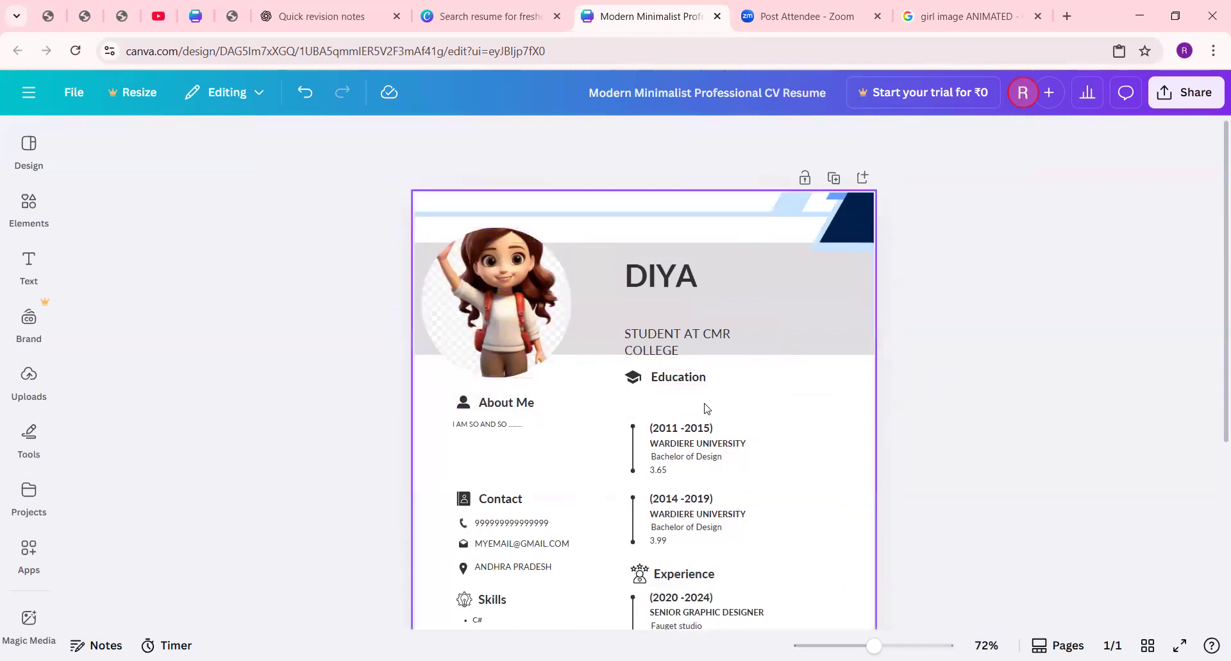
pyautogui.click(1183, 97)
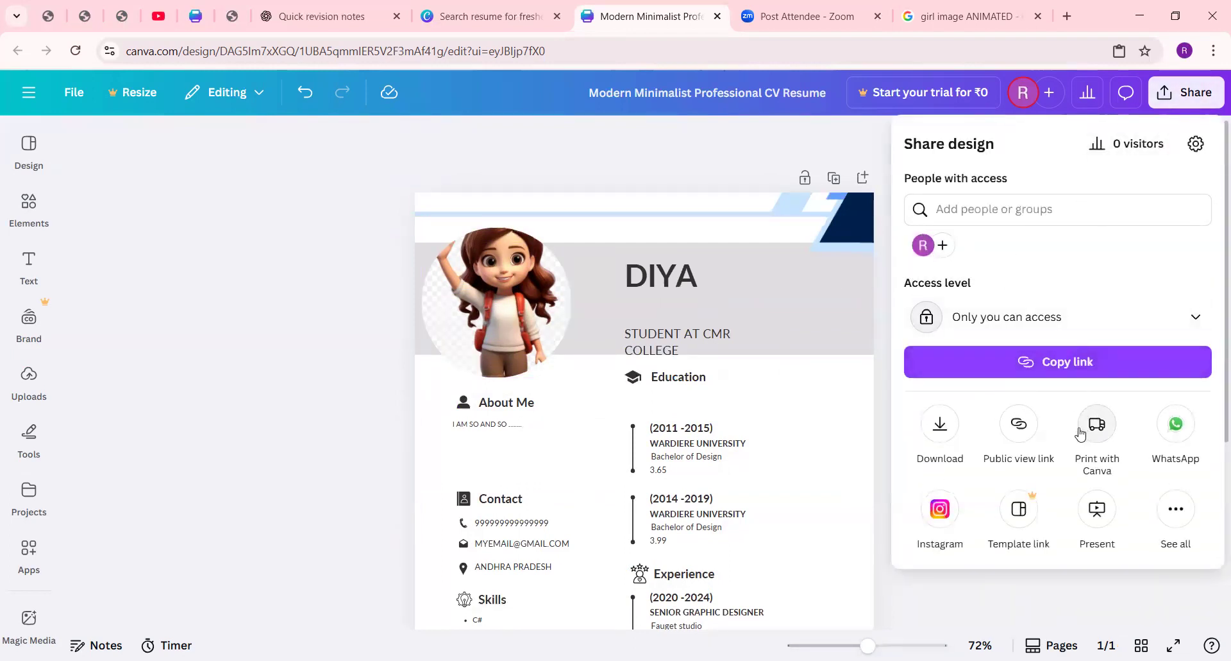
pyautogui.click(940, 424)
pyautogui.click(970, 215)
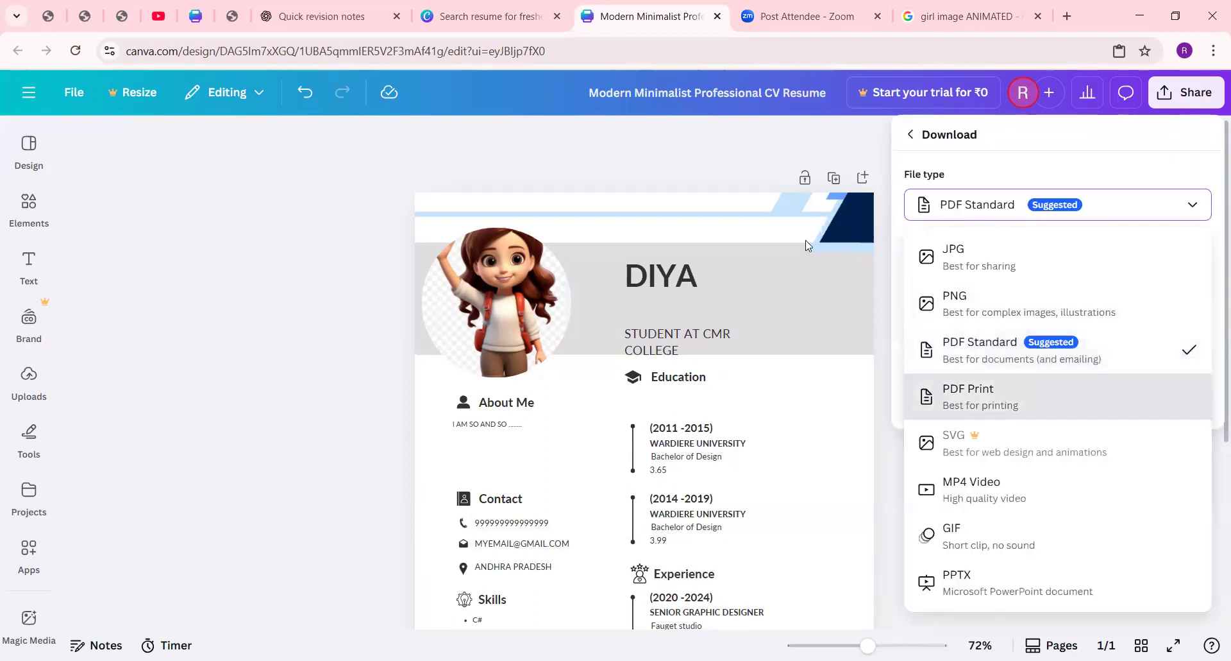
pyautogui.click(787, 149)
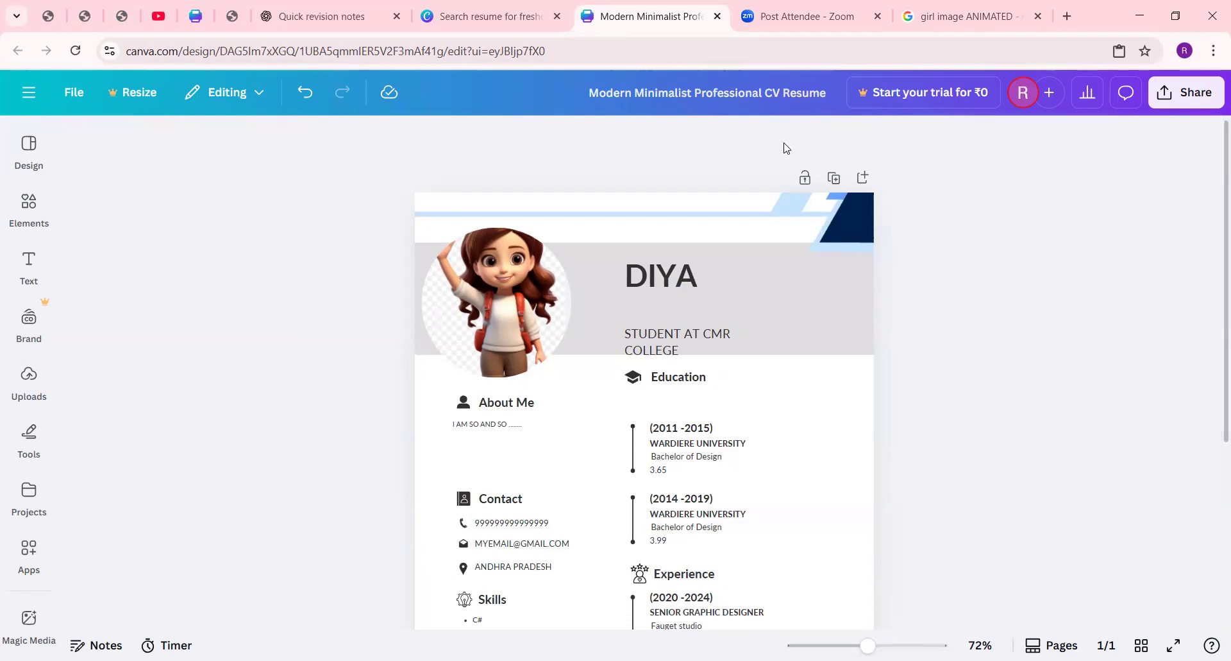
# Step: Download the resume as PDF Standard and save it as "Modern Minimalist Professional CV Resume" in the Downloads folder
pyautogui.click(1186, 92)
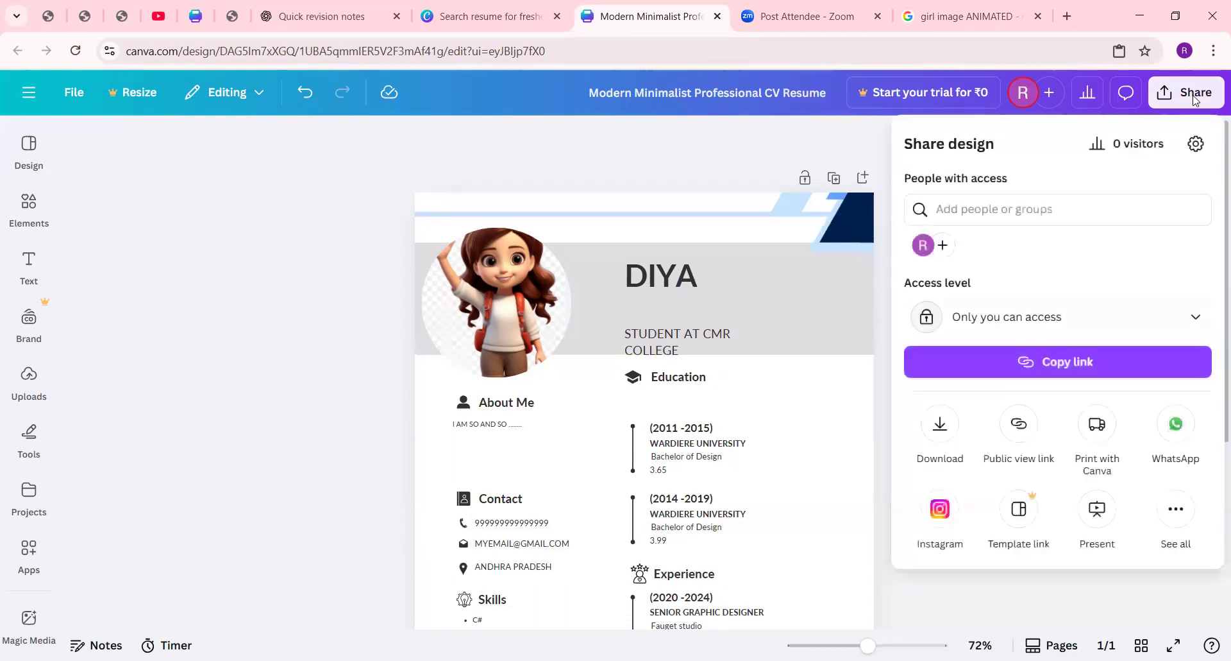
pyautogui.click(938, 430)
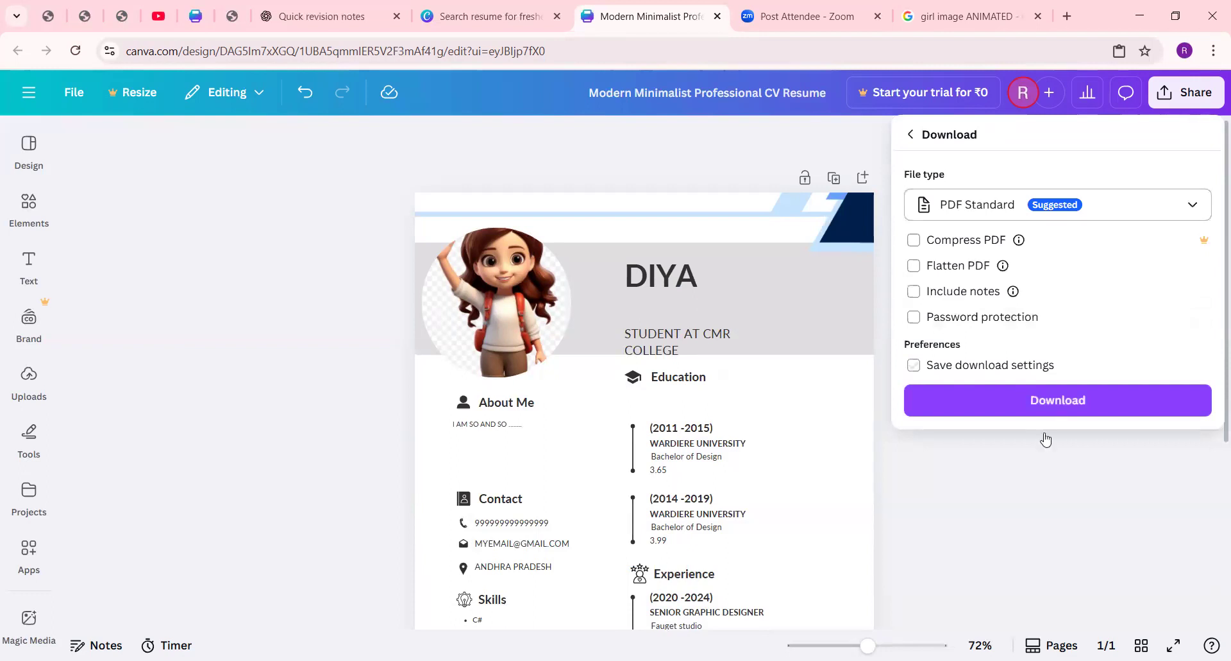
pyautogui.click(1046, 404)
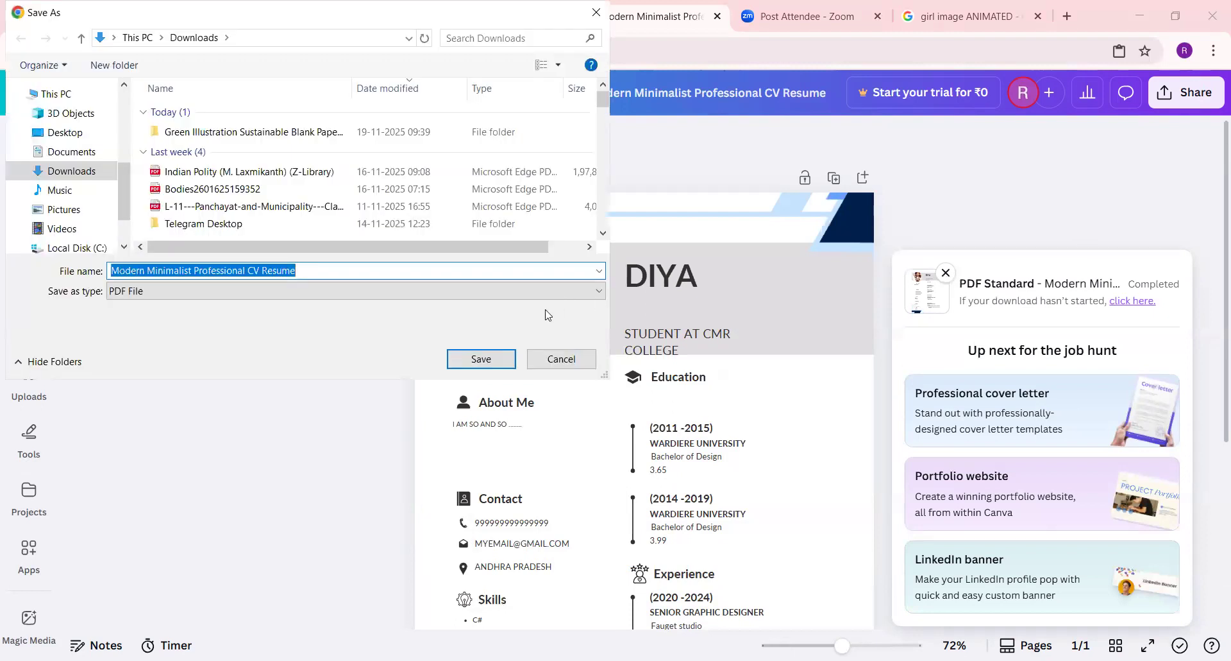
pyautogui.click(462, 359)
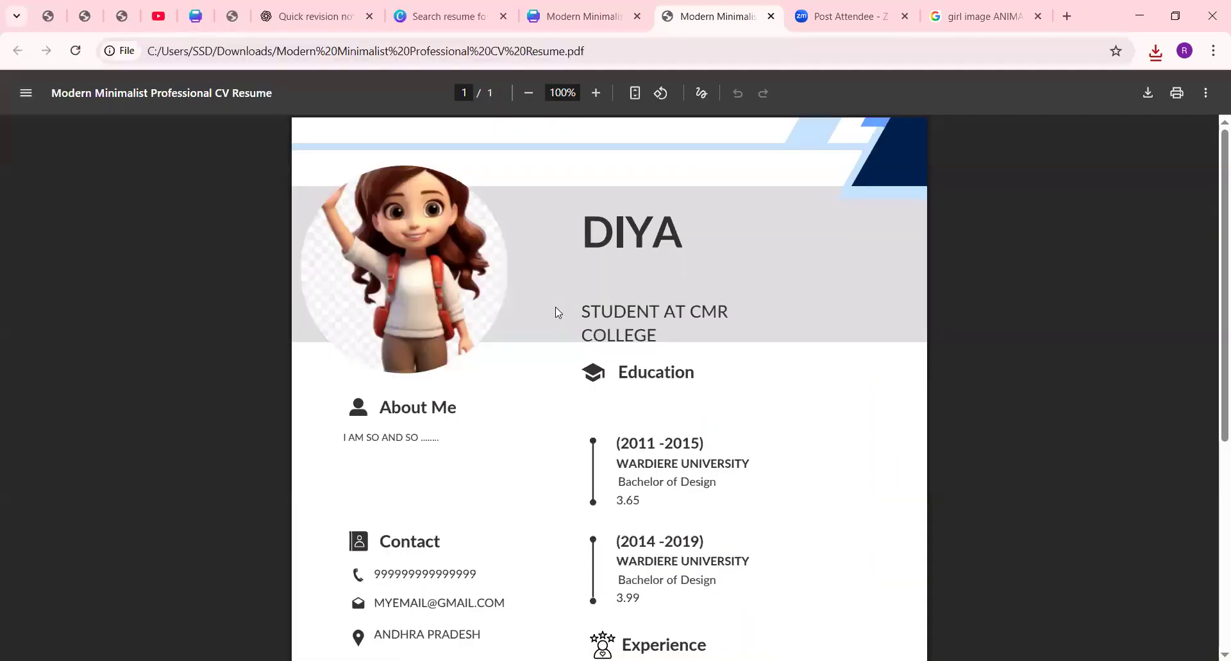
# Step: Review the downloaded resume PDF from the header down to the Language and Experience sections
pyautogui.scroll(-5, 557, 309)
pyautogui.scroll(5, 557, 309)
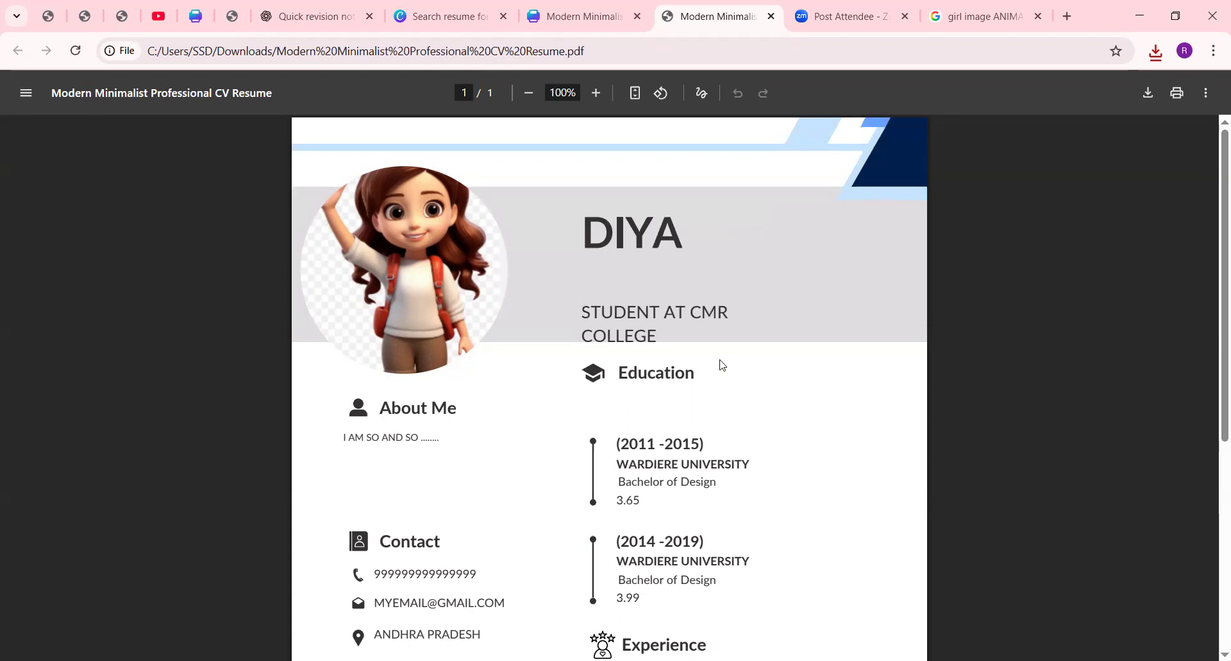
pyautogui.scroll(-5, 577, 369)
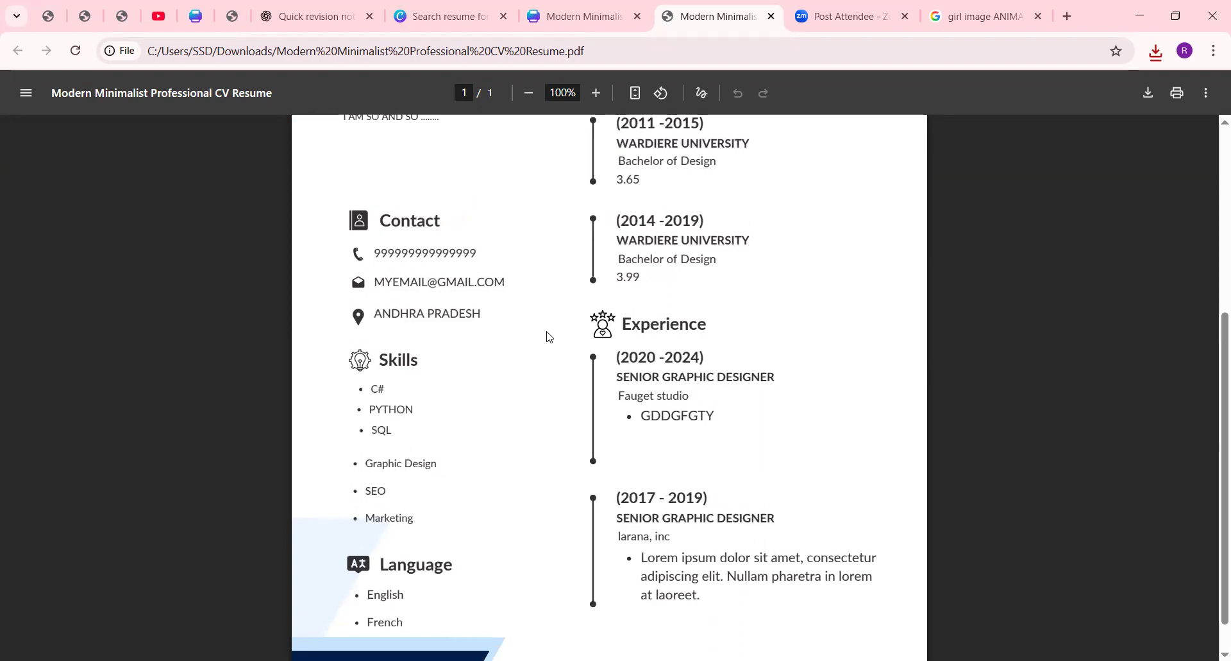
pyautogui.scroll(5, 547, 336)
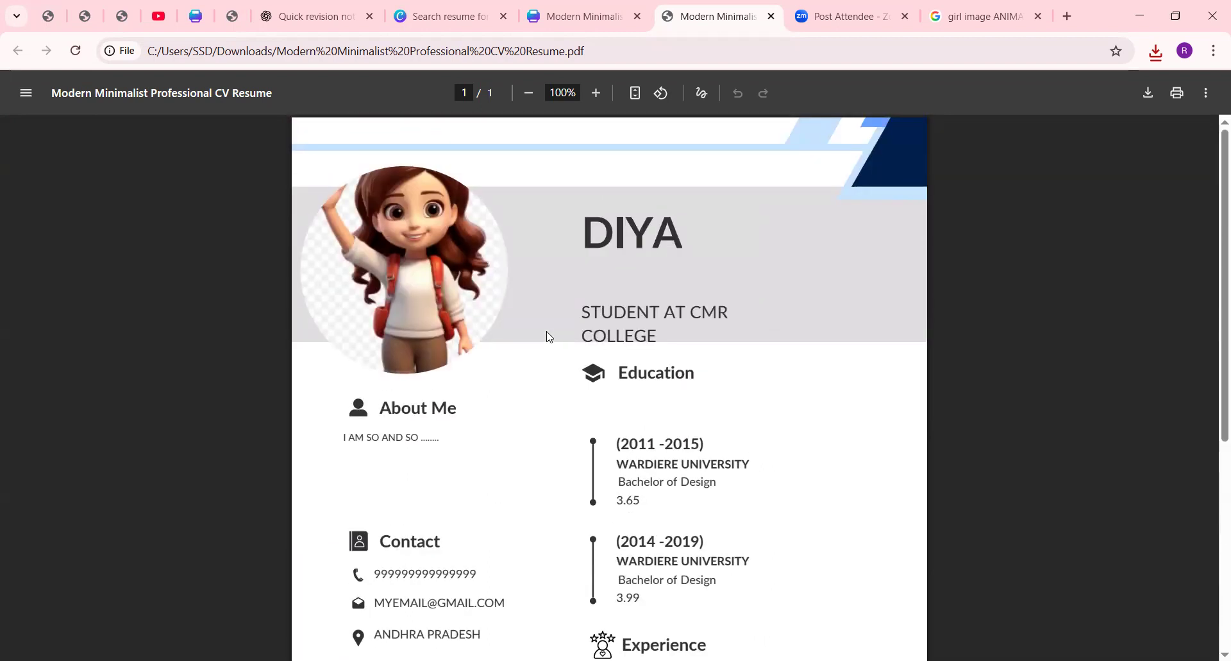